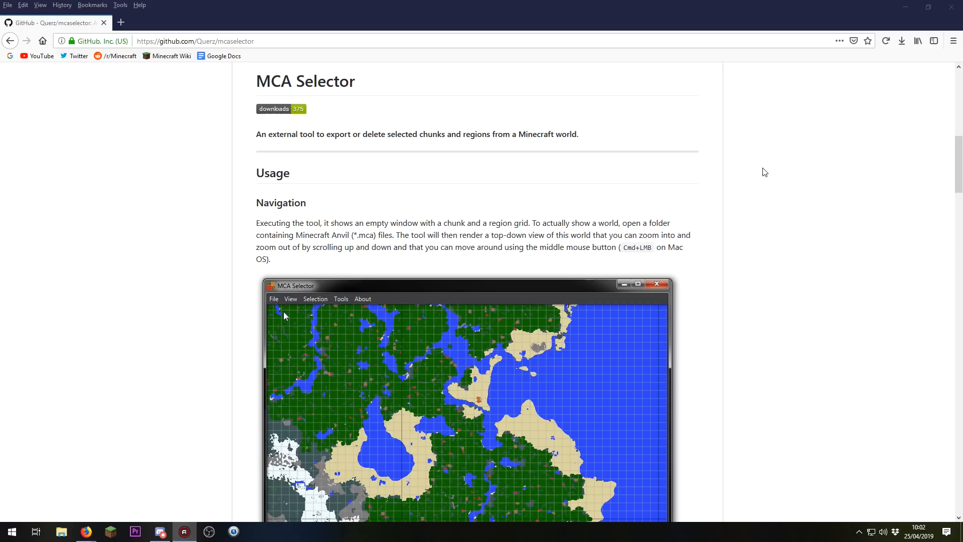
Request the Version 1.5 download of MCA Selector from the project page and cancel saving mcaselector-1.5.jar.
{"action": "scroll", "coordinate": [811, 172], "scroll_direction": "down", "scroll_amount": 20}
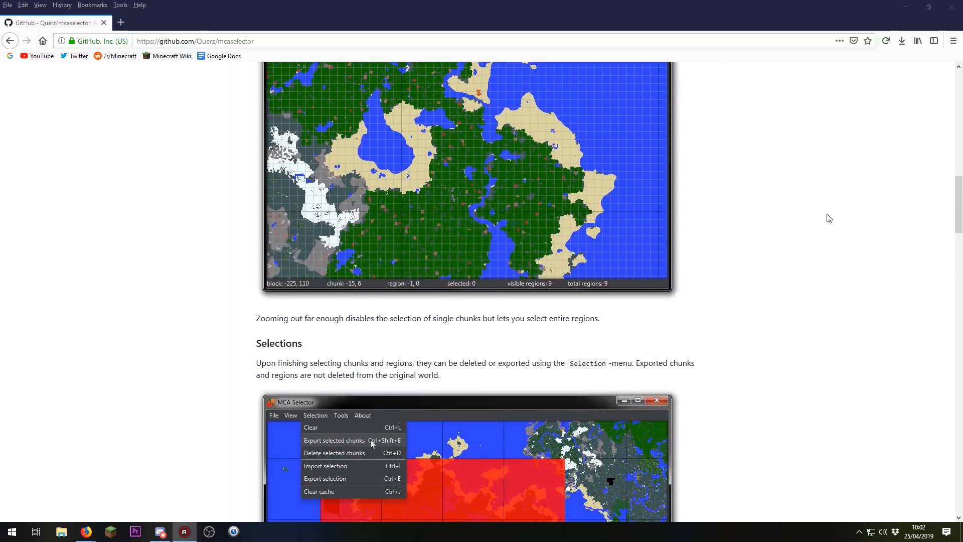
{"action": "scroll", "coordinate": [817, 258], "scroll_direction": "down", "scroll_amount": 15}
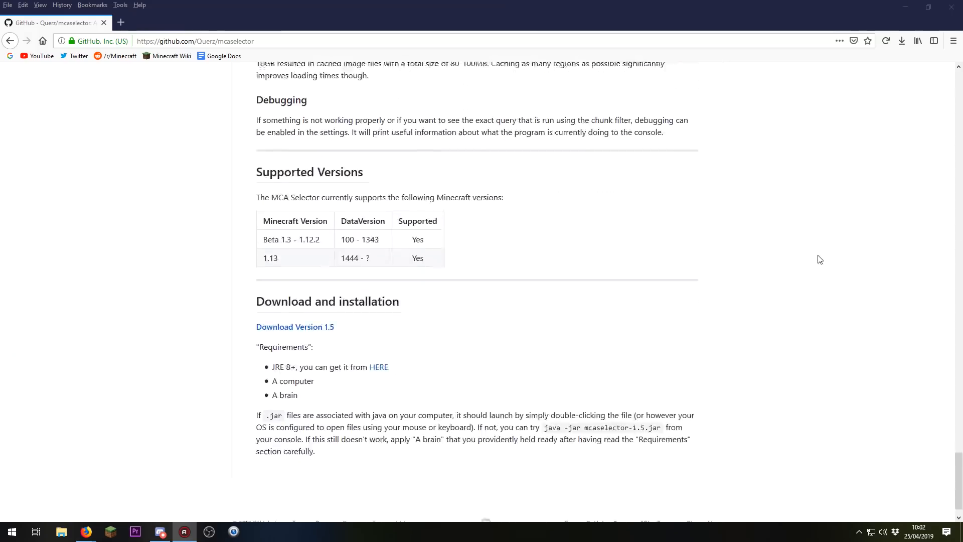
{"action": "left_click", "coordinate": [297, 299]}
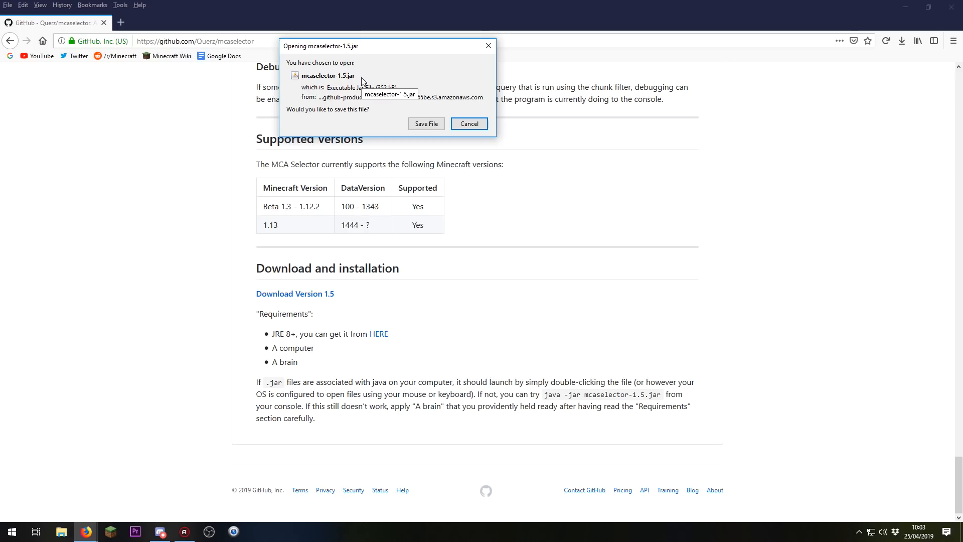
{"action": "left_click", "coordinate": [483, 125]}
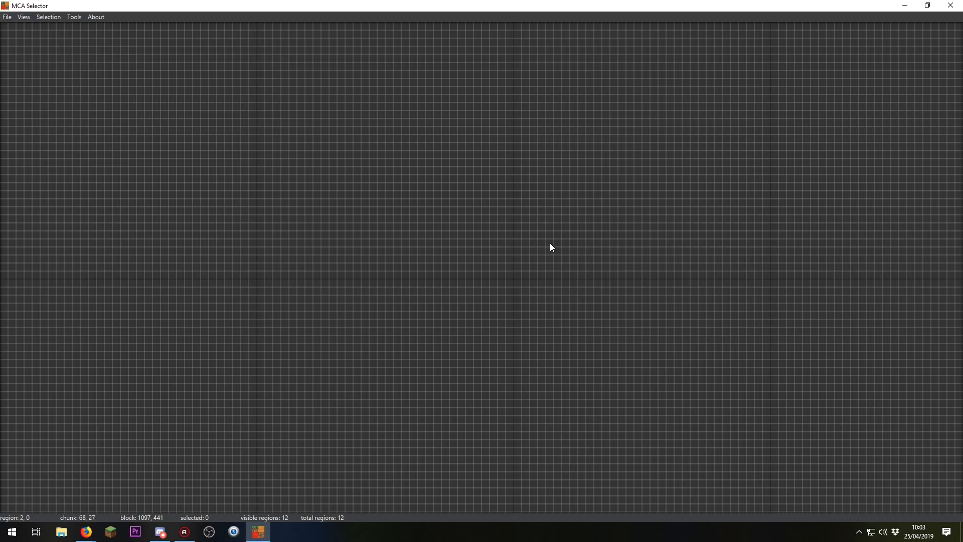
Open the region folder of the Survival Guide Backup 19-03-19 world in MCA Selector.
{"action": "left_click", "coordinate": [7, 17]}
{"action": "left_click", "coordinate": [12, 29]}
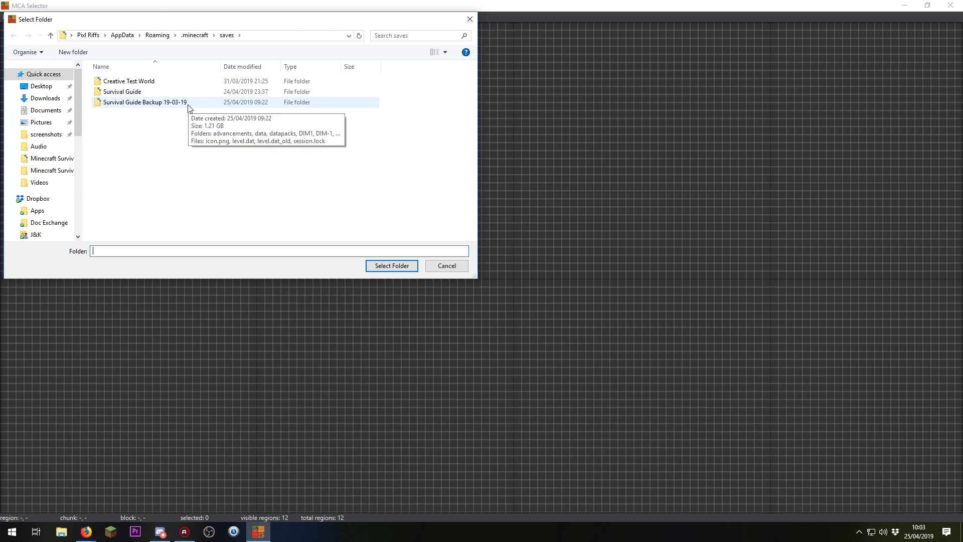
{"action": "double_click", "coordinate": [238, 107]}
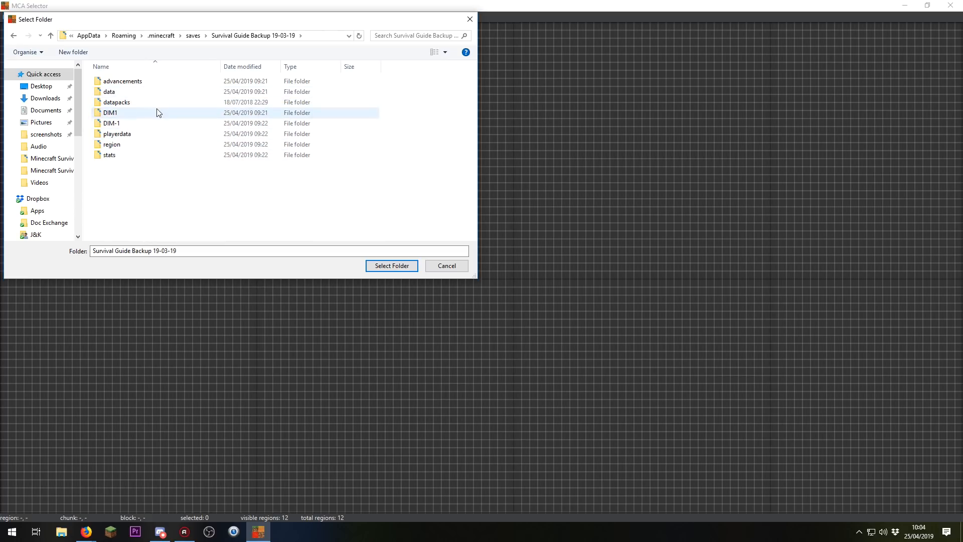
{"action": "double_click", "coordinate": [157, 142]}
{"action": "left_click", "coordinate": [404, 269]}
Examine the rendered world map from the central village's builds out to the edges of the explored terrain.
{"action": "left_click_drag", "start_coordinate": [180, 200], "coordinate": [634, 289]}
{"action": "scroll", "coordinate": [547, 268], "scroll_direction": "down", "scroll_amount": 2}
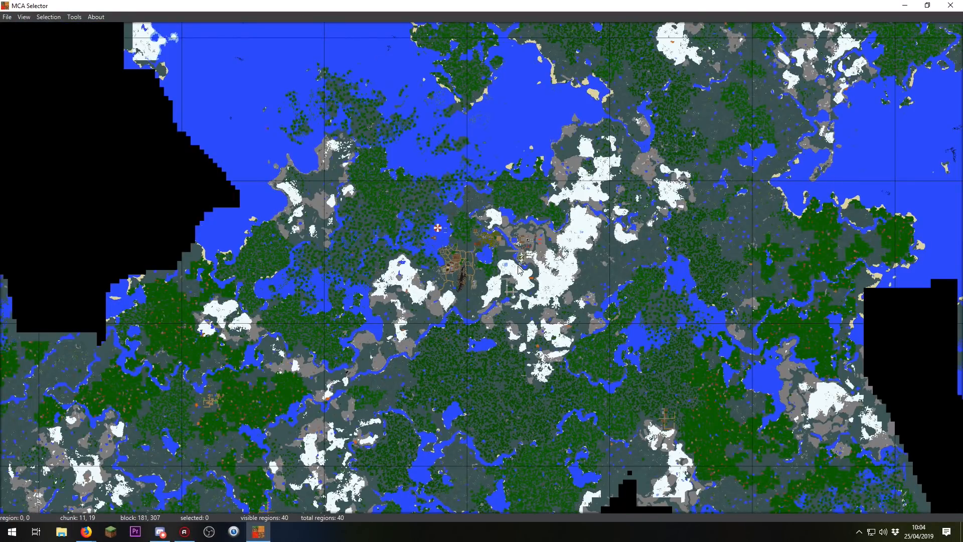
{"action": "scroll", "coordinate": [519, 269], "scroll_direction": "up", "scroll_amount": 2}
{"action": "scroll", "coordinate": [538, 230], "scroll_direction": "up", "scroll_amount": 2}
{"action": "scroll", "coordinate": [537, 230], "scroll_direction": "down", "scroll_amount": 2}
{"action": "scroll", "coordinate": [538, 230], "scroll_direction": "up", "scroll_amount": 2}
{"action": "left_click_drag", "start_coordinate": [718, 260], "coordinate": [572, 312]}
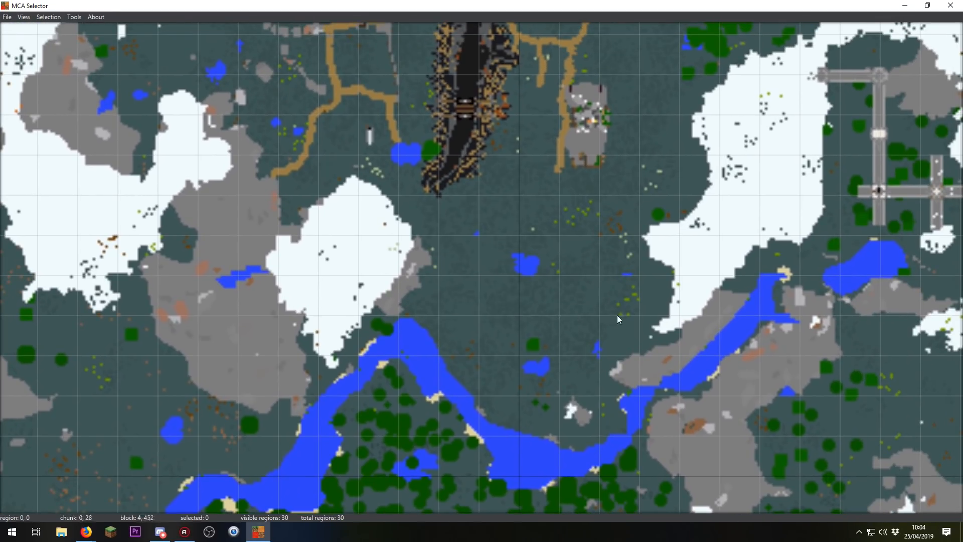
{"action": "scroll", "coordinate": [605, 189], "scroll_direction": "down", "scroll_amount": 3}
{"action": "scroll", "coordinate": [533, 236], "scroll_direction": "up", "scroll_amount": 1}
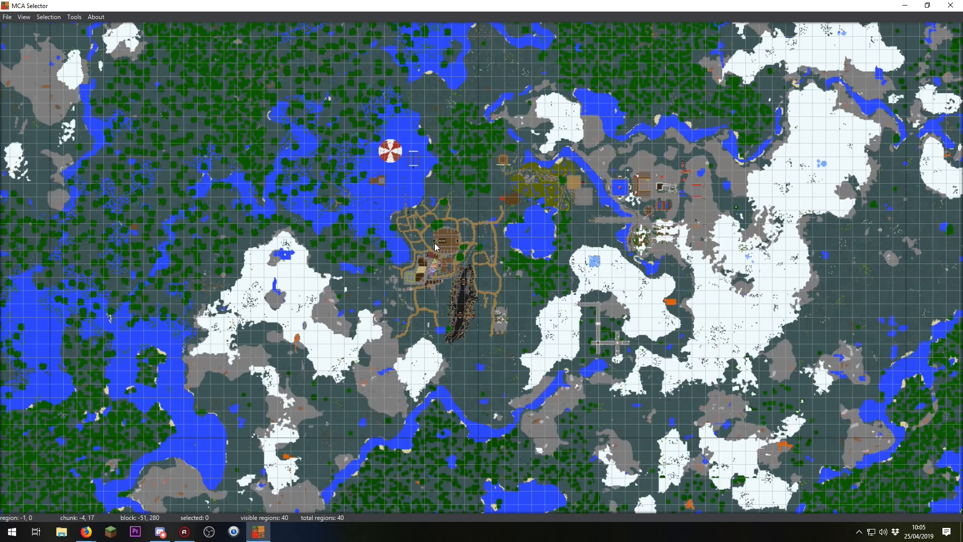
{"action": "scroll", "coordinate": [457, 248], "scroll_direction": "up", "scroll_amount": 3}
{"action": "scroll", "coordinate": [461, 247], "scroll_direction": "down", "scroll_amount": 5}
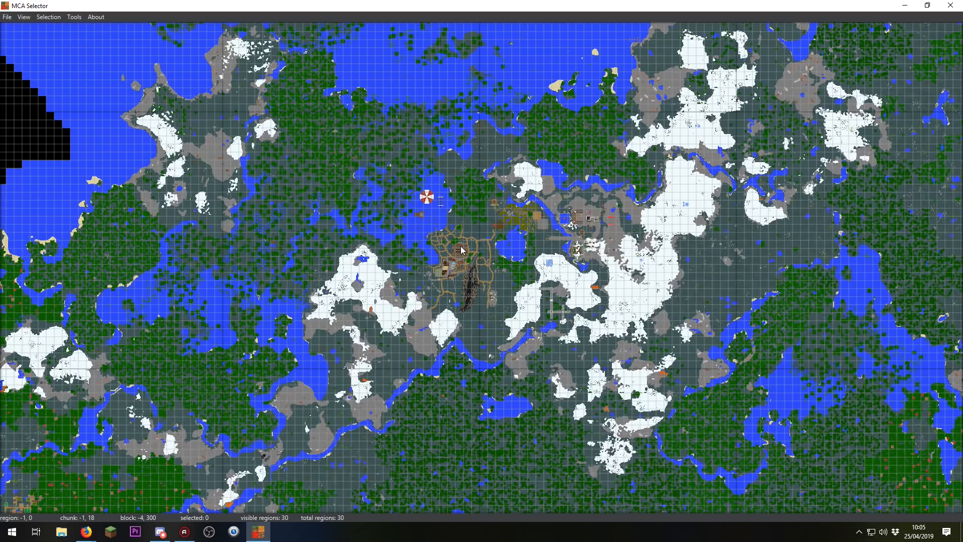
{"action": "scroll", "coordinate": [464, 249], "scroll_direction": "down", "scroll_amount": 5}
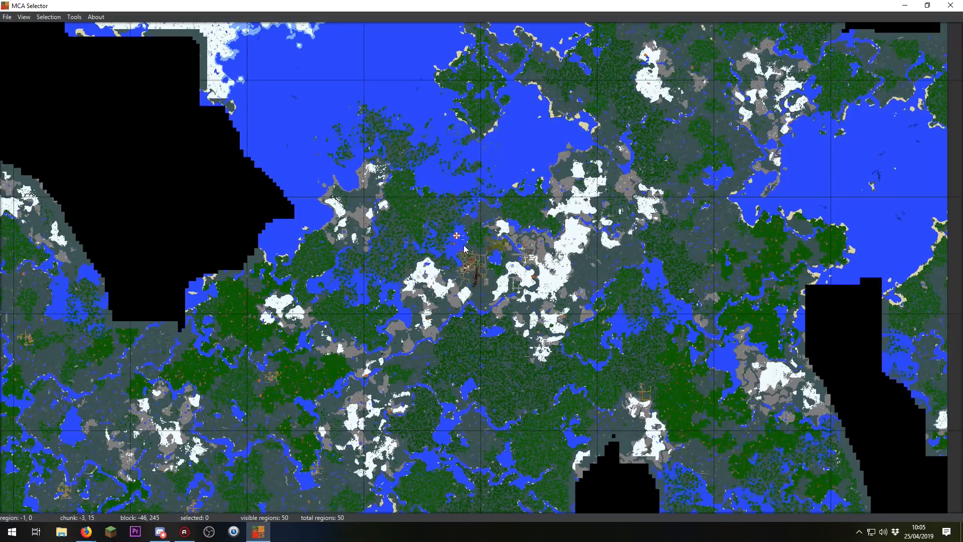
{"action": "scroll", "coordinate": [464, 249], "scroll_direction": "down", "scroll_amount": 3}
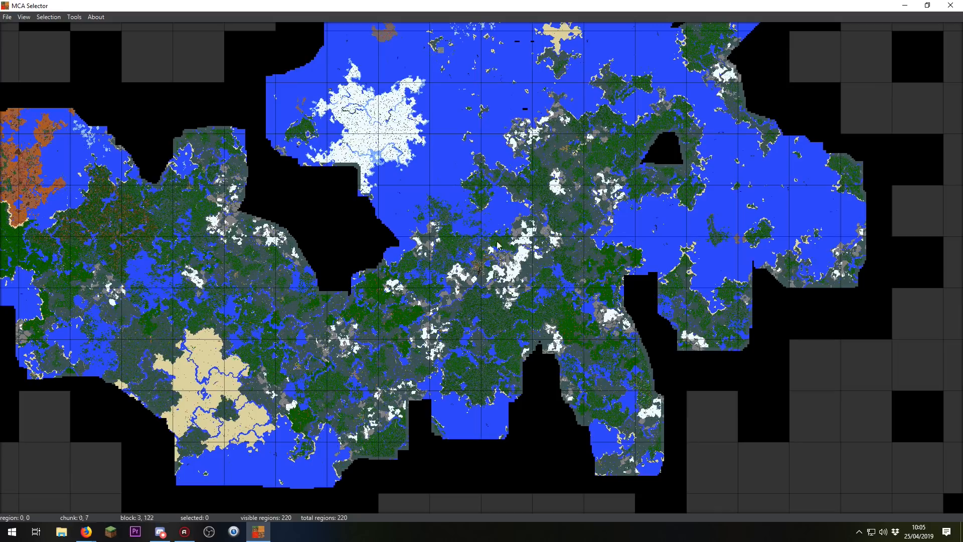
Examine the terrain surrounding the central village, including the nearby forests, mountains and coastline.
{"action": "left_click", "coordinate": [461, 111]}
{"action": "left_click", "coordinate": [461, 111]}
{"action": "scroll", "coordinate": [473, 276], "scroll_direction": "up", "scroll_amount": 2}
{"action": "scroll", "coordinate": [472, 276], "scroll_direction": "up", "scroll_amount": 3}
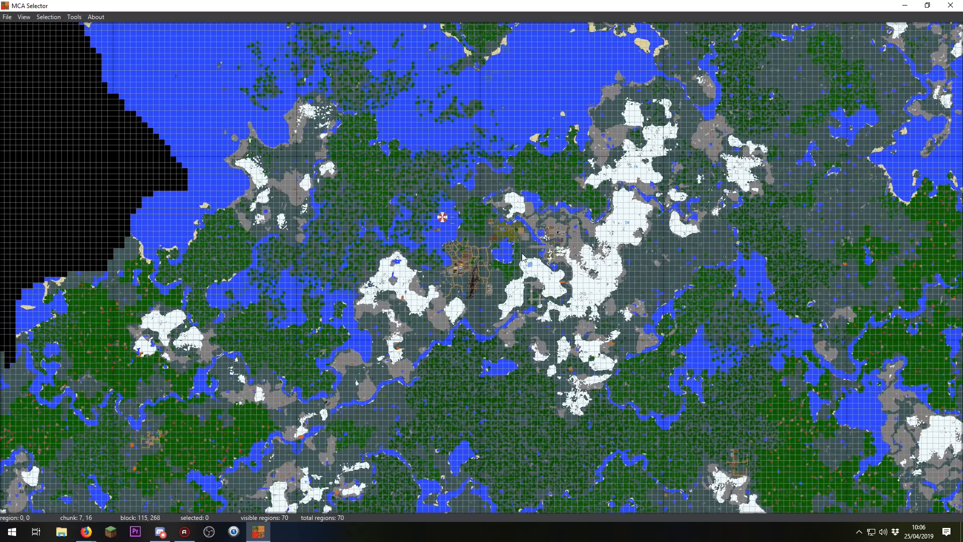
{"action": "scroll", "coordinate": [519, 284], "scroll_direction": "up", "scroll_amount": 1}
{"action": "scroll", "coordinate": [519, 284], "scroll_direction": "up", "scroll_amount": 3}
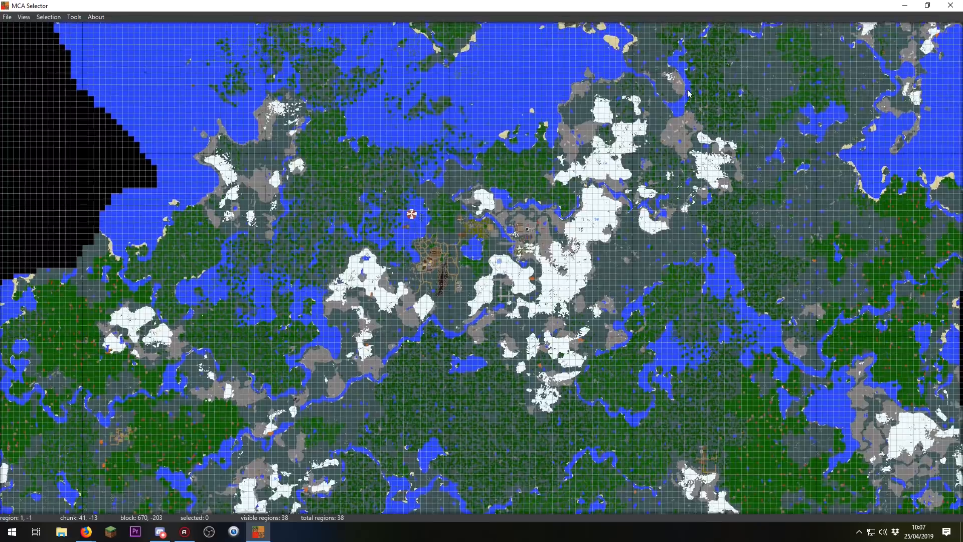
{"action": "left_click_drag", "start_coordinate": [610, 65], "coordinate": [316, 233]}
{"action": "mouse_move", "coordinate": [220, 180]}
{"action": "left_mouse_down"}
{"action": "mouse_move", "coordinate": [619, 206]}
{"action": "mouse_move", "coordinate": [793, 145]}
{"action": "mouse_move", "coordinate": [609, 3]}
{"action": "mouse_move", "coordinate": [326, 1]}
{"action": "mouse_move", "coordinate": [442, 70]}
{"action": "mouse_move", "coordinate": [482, 27]}
{"action": "left_mouse_up"}
{"action": "left_click_drag", "start_coordinate": [335, 352], "coordinate": [576, 3]}
{"action": "mouse_move", "coordinate": [371, 293]}
{"action": "left_mouse_down"}
{"action": "mouse_move", "coordinate": [677, 131]}
{"action": "mouse_move", "coordinate": [723, 126]}
{"action": "left_mouse_up"}
{"action": "mouse_move", "coordinate": [863, 141]}
{"action": "left_mouse_down"}
{"action": "mouse_move", "coordinate": [610, 259]}
{"action": "mouse_move", "coordinate": [335, 408]}
{"action": "left_mouse_up"}
{"action": "left_click_drag", "start_coordinate": [531, 140], "coordinate": [539, 369]}
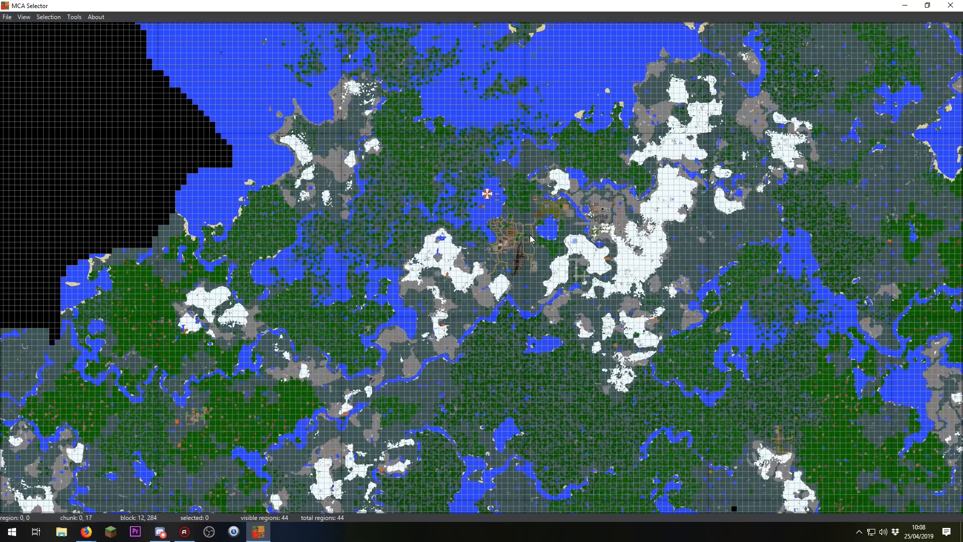
Select the whole region just southwest of the village and a rectangular block of chunks adjoining its east side.
{"action": "scroll", "coordinate": [530, 234], "scroll_direction": "down", "scroll_amount": 2}
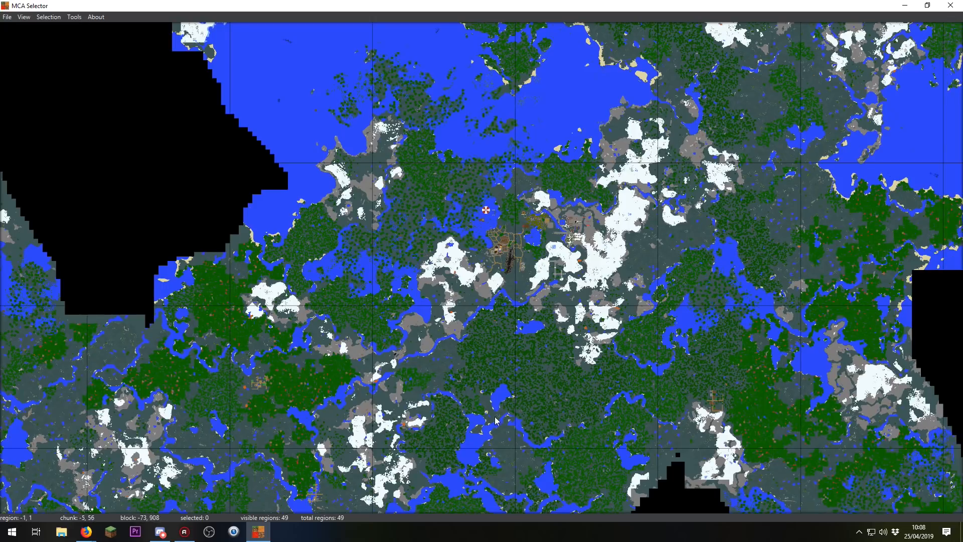
{"action": "left_click", "coordinate": [469, 363]}
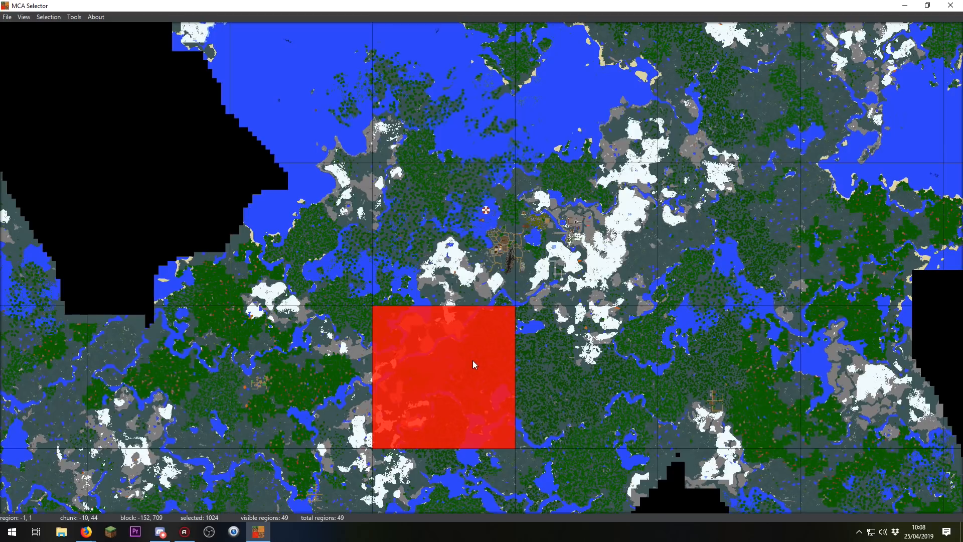
{"action": "scroll", "coordinate": [473, 361], "scroll_direction": "up", "scroll_amount": 3}
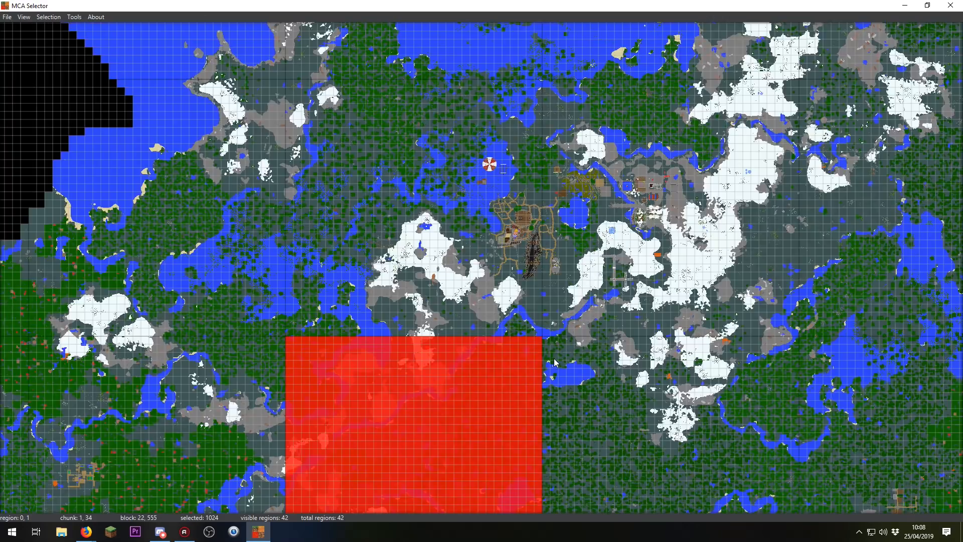
{"action": "left_click_drag", "start_coordinate": [680, 405], "coordinate": [493, 73]}
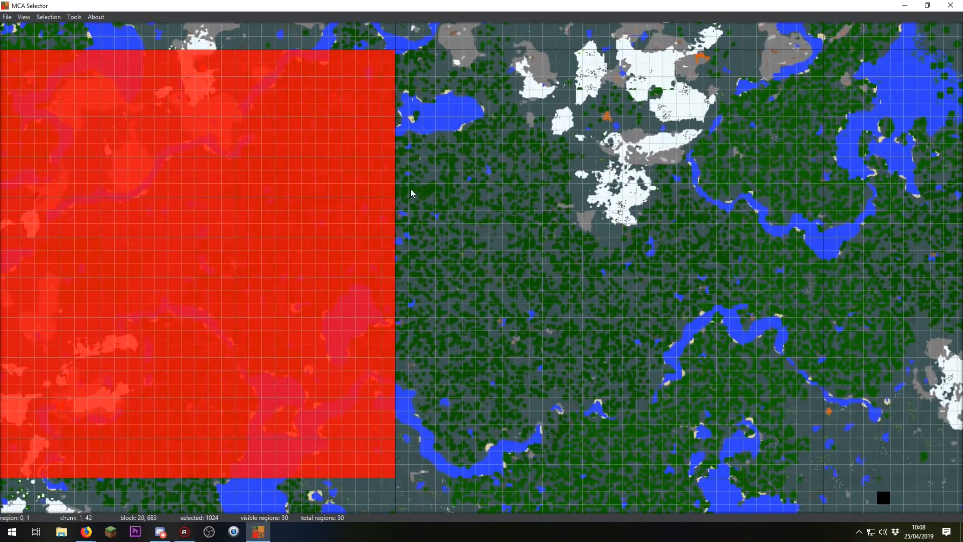
{"action": "left_click", "coordinate": [402, 139]}
{"action": "left_click", "coordinate": [456, 189]}
{"action": "left_click", "coordinate": [482, 150]}
{"action": "left_click_drag", "start_coordinate": [406, 137], "coordinate": [734, 359]}
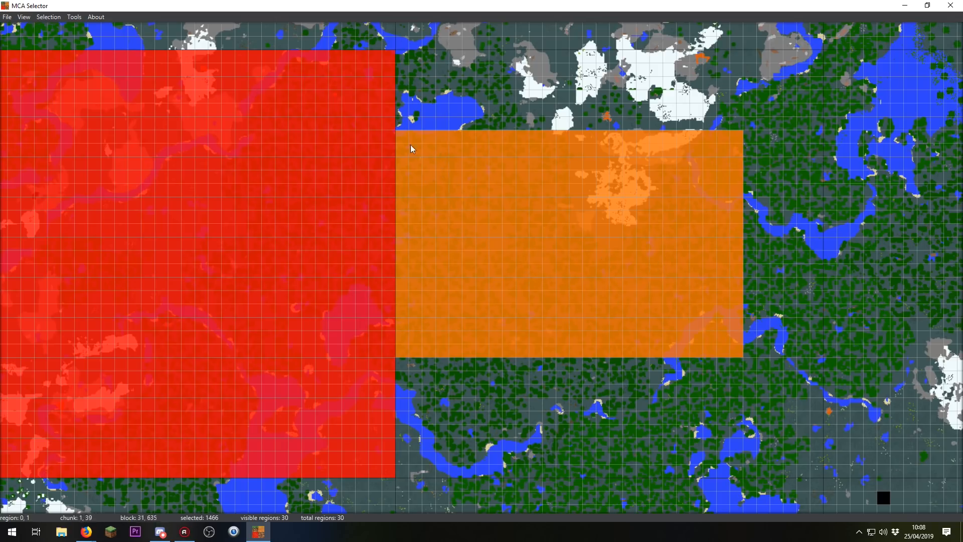
Deselect a few single chunks, the entire eastern chunk block, and a large rectangle inside the selected region.
{"action": "left_click", "coordinate": [509, 203]}
{"action": "left_click", "coordinate": [429, 137]}
{"action": "left_click", "coordinate": [429, 243]}
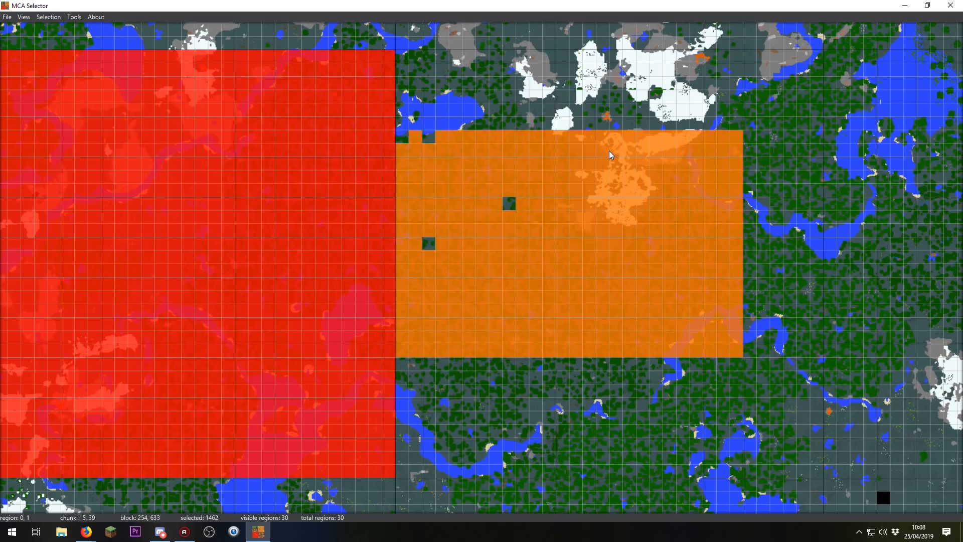
{"action": "left_click_drag", "start_coordinate": [732, 139], "coordinate": [405, 355]}
{"action": "left_click_drag", "start_coordinate": [395, 122], "coordinate": [133, 404]}
{"action": "left_click_drag", "start_coordinate": [215, 253], "coordinate": [571, 222]}
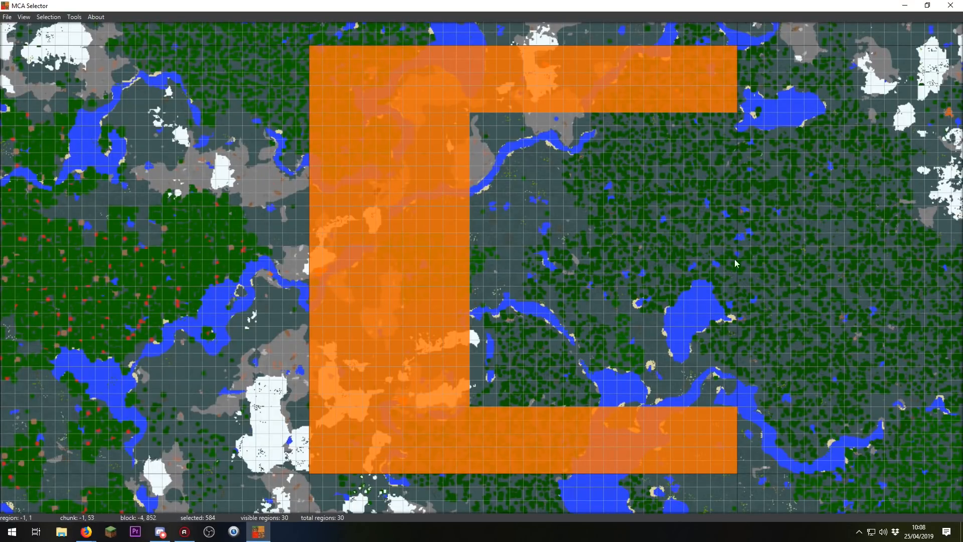
Remove three small rectangular patches of chunks from the remaining region selection and clear the whole selection.
{"action": "left_click_drag", "start_coordinate": [311, 223], "coordinate": [361, 287]}
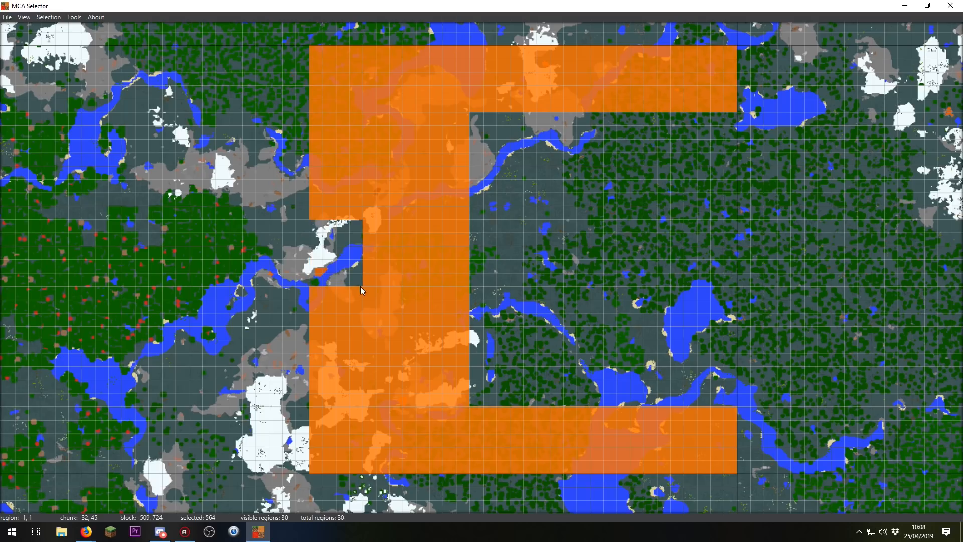
{"action": "left_click_drag", "start_coordinate": [351, 75], "coordinate": [403, 142]}
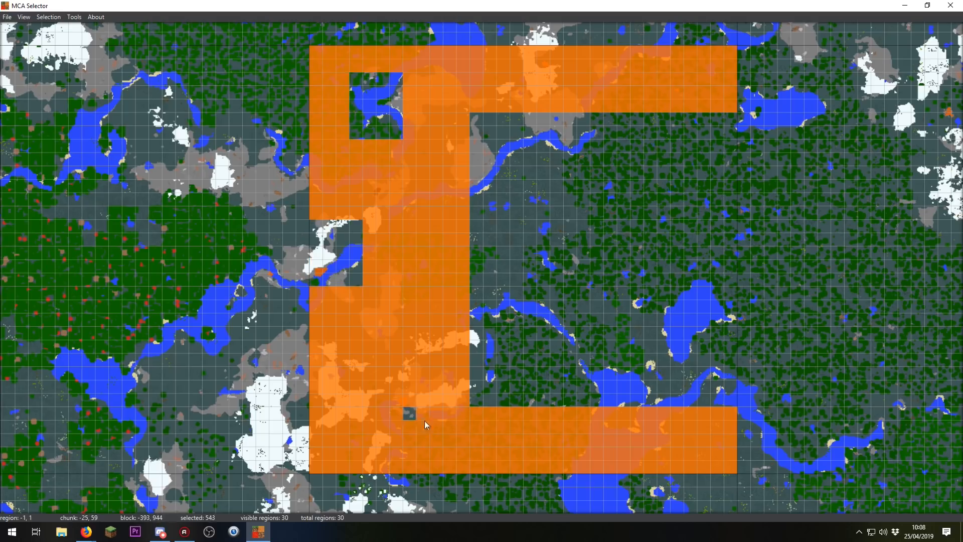
{"action": "left_click_drag", "start_coordinate": [404, 409], "coordinate": [454, 443]}
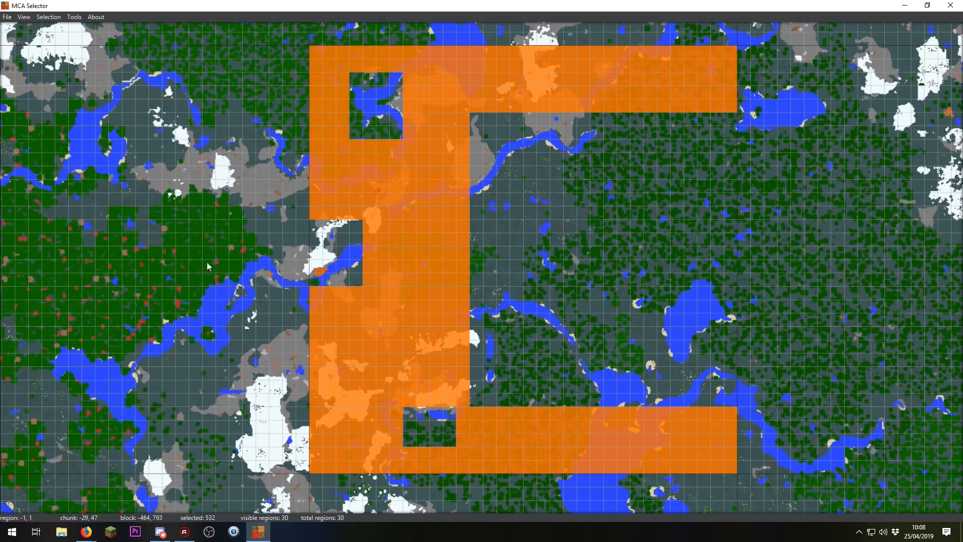
{"action": "left_click", "coordinate": [57, 18]}
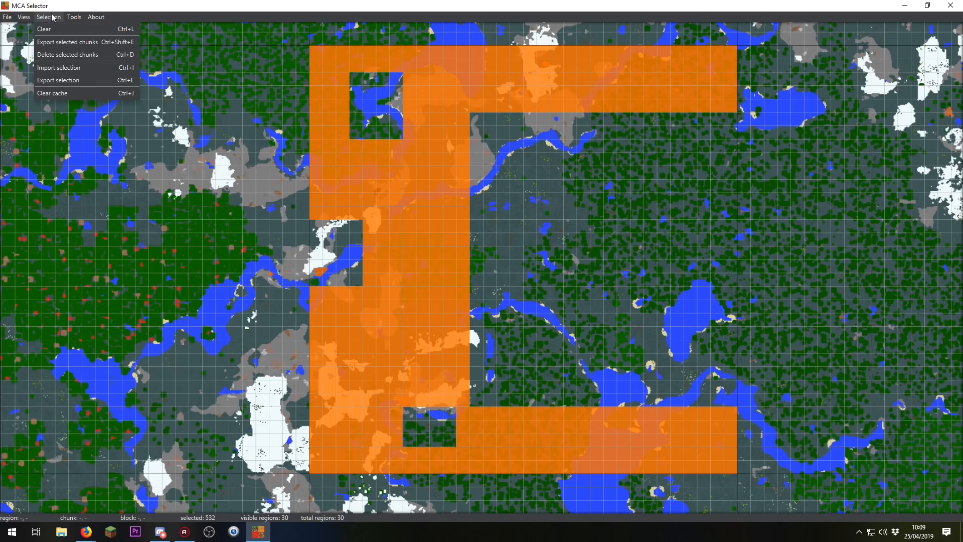
{"action": "left_click", "coordinate": [60, 28]}
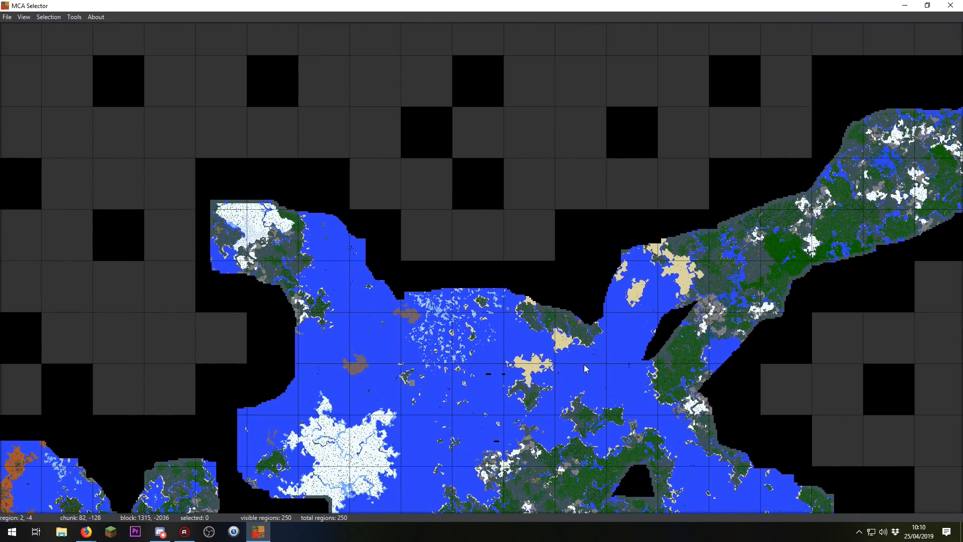
Select the regions covering the northeastern land strip, leaving out those at its far eastern end, and delete the selected chunks.
{"action": "left_click_drag", "start_coordinate": [796, 305], "coordinate": [429, 356]}
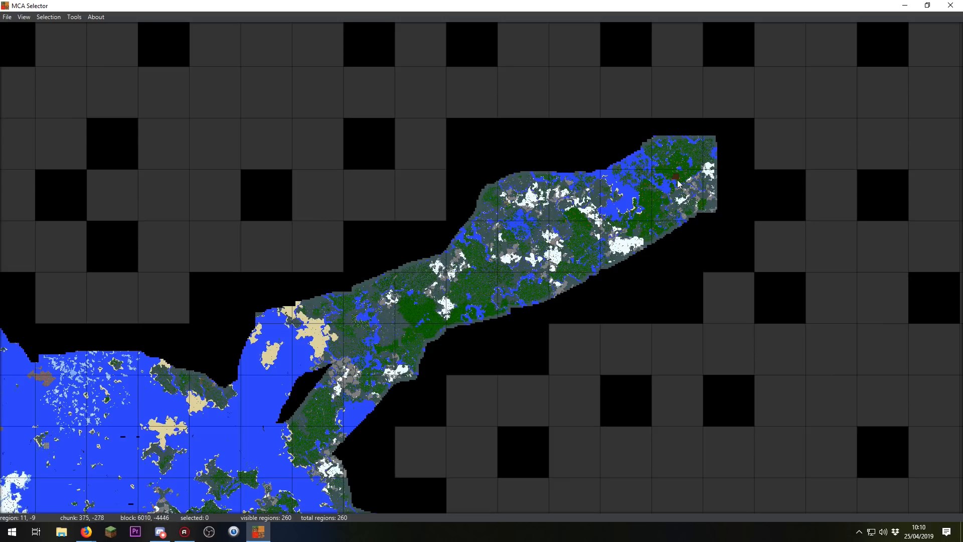
{"action": "scroll", "coordinate": [677, 183], "scroll_direction": "up", "scroll_amount": 1}
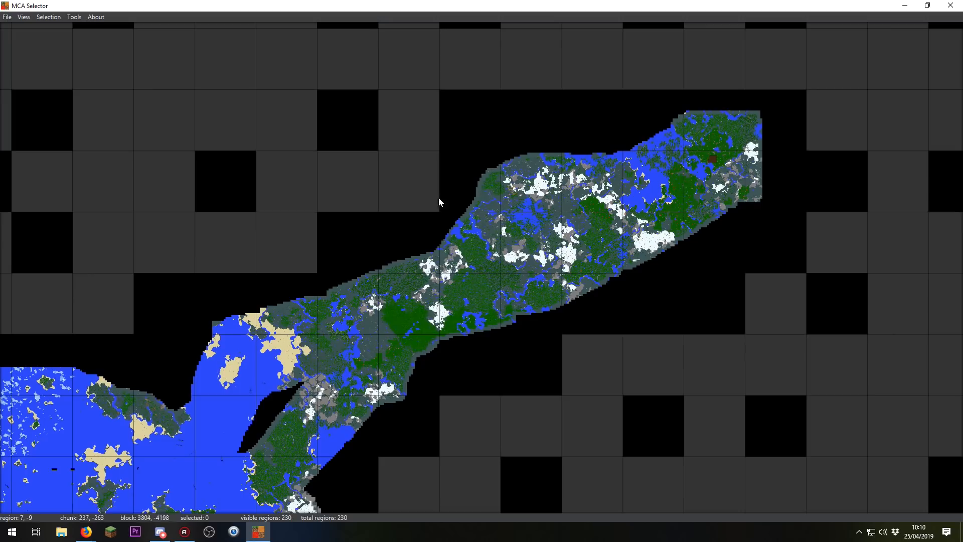
{"action": "mouse_move", "coordinate": [347, 120]}
{"action": "left_mouse_down"}
{"action": "mouse_move", "coordinate": [472, 296]}
{"action": "mouse_move", "coordinate": [696, 432]}
{"action": "left_mouse_up"}
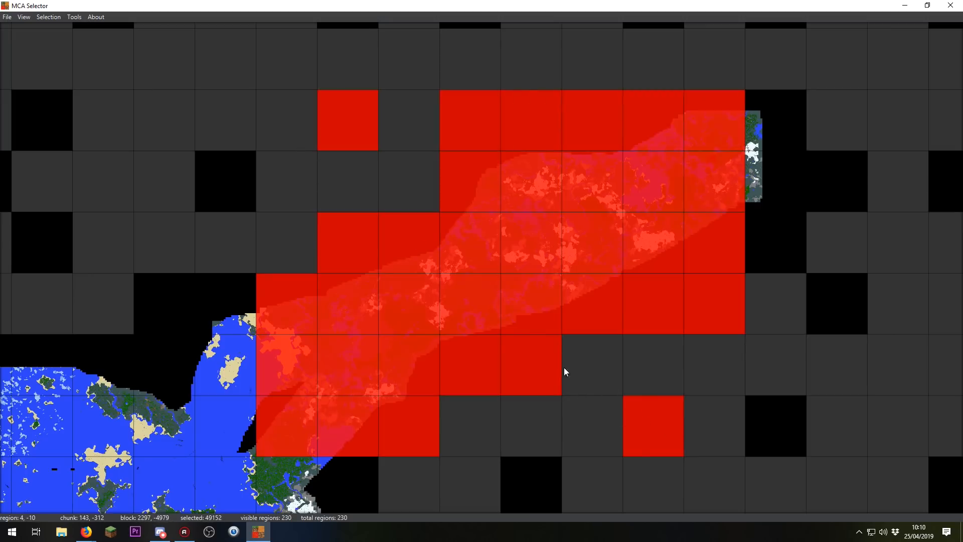
{"action": "left_click", "coordinate": [715, 181]}
{"action": "left_click", "coordinate": [717, 143]}
{"action": "left_click", "coordinate": [723, 241]}
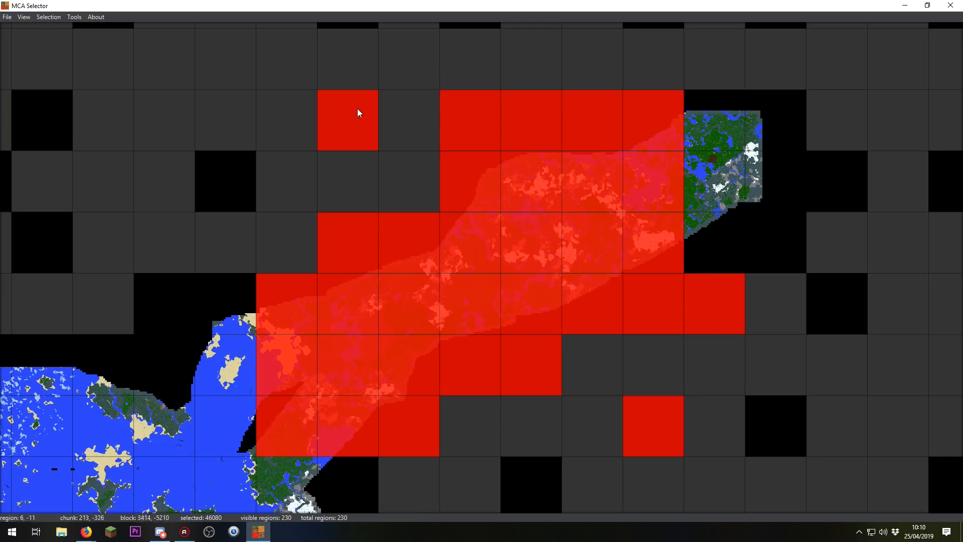
{"action": "left_click", "coordinate": [47, 18]}
{"action": "left_click", "coordinate": [81, 57]}
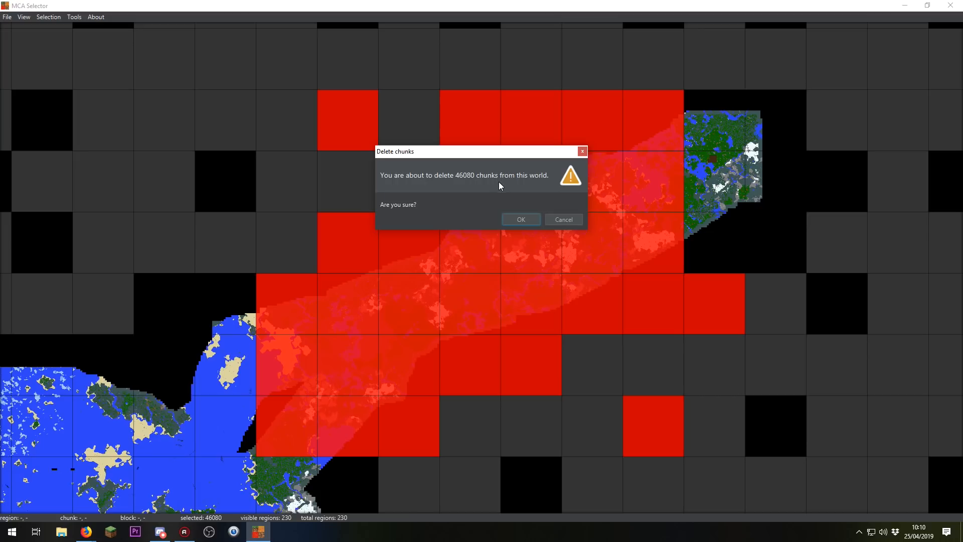
{"action": "left_click", "coordinate": [522, 220]}
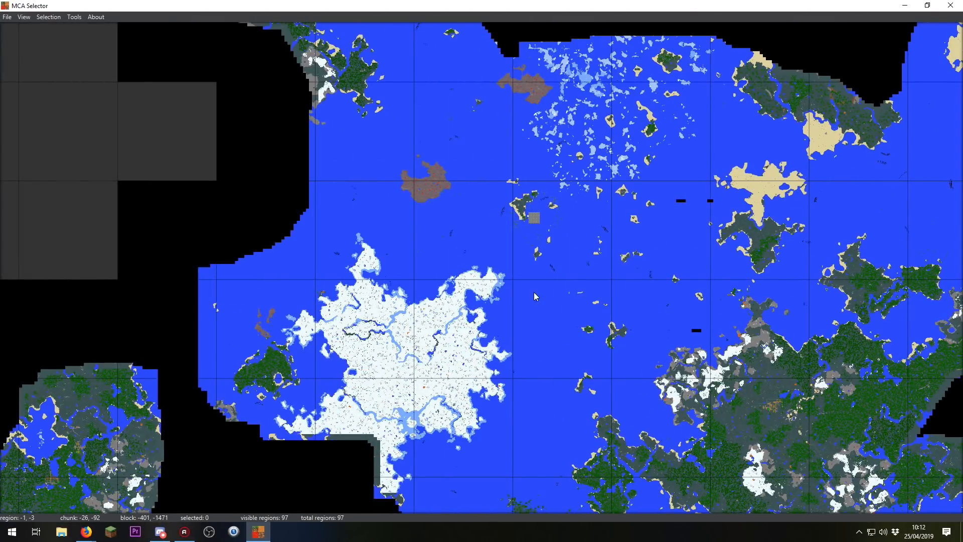
Examine the island with the square grey platform and the sandy islet to its north, including where the region boundary crosses it.
{"action": "scroll", "coordinate": [531, 210], "scroll_direction": "up", "scroll_amount": 2}
{"action": "scroll", "coordinate": [531, 210], "scroll_direction": "up", "scroll_amount": 4}
{"action": "left_click_drag", "start_coordinate": [586, 167], "coordinate": [485, 334]}
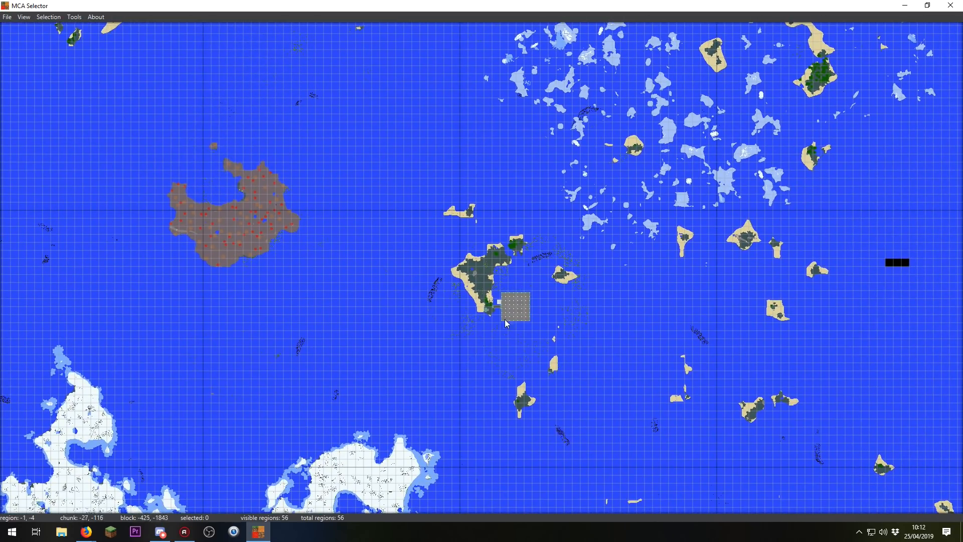
{"action": "scroll", "coordinate": [521, 315], "scroll_direction": "up", "scroll_amount": 5}
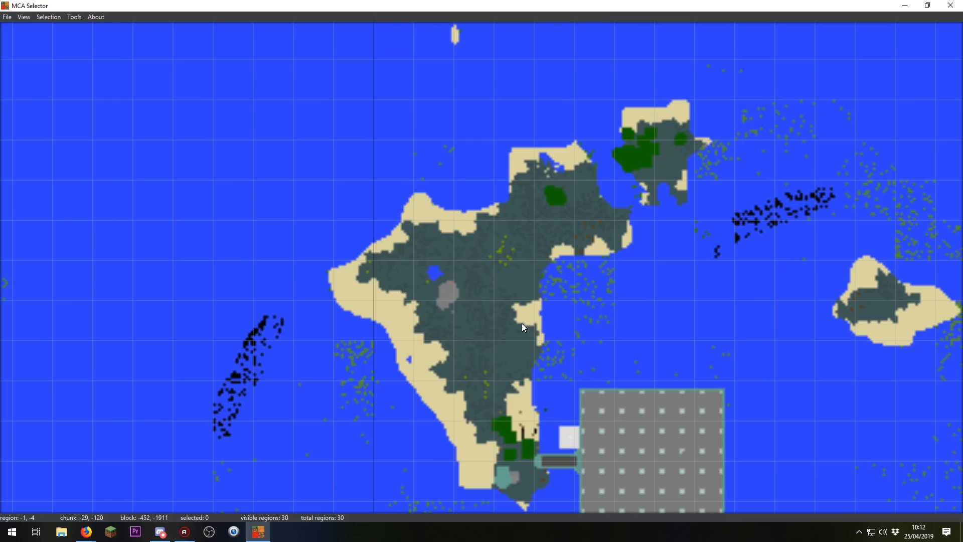
{"action": "left_click_drag", "start_coordinate": [640, 306], "coordinate": [555, 151]}
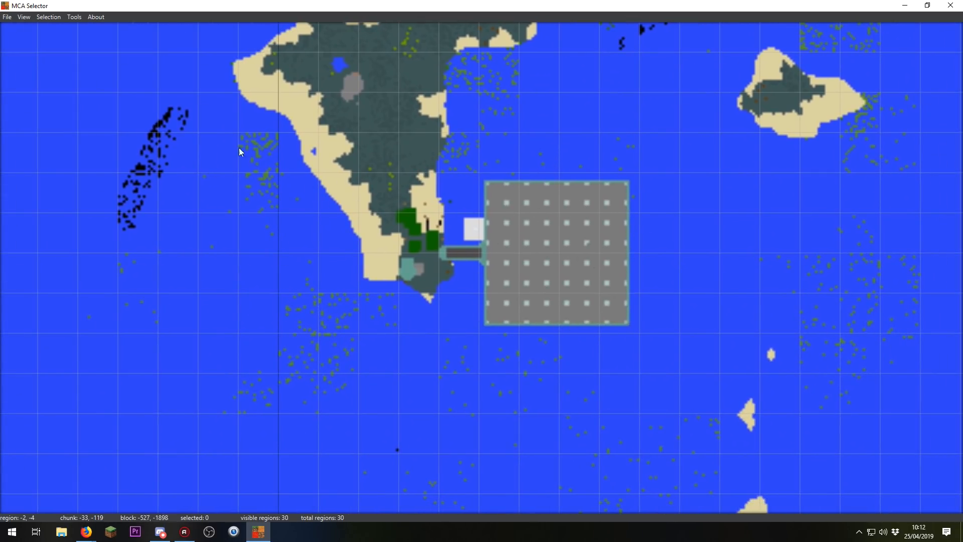
{"action": "scroll", "coordinate": [285, 179], "scroll_direction": "down", "scroll_amount": 5}
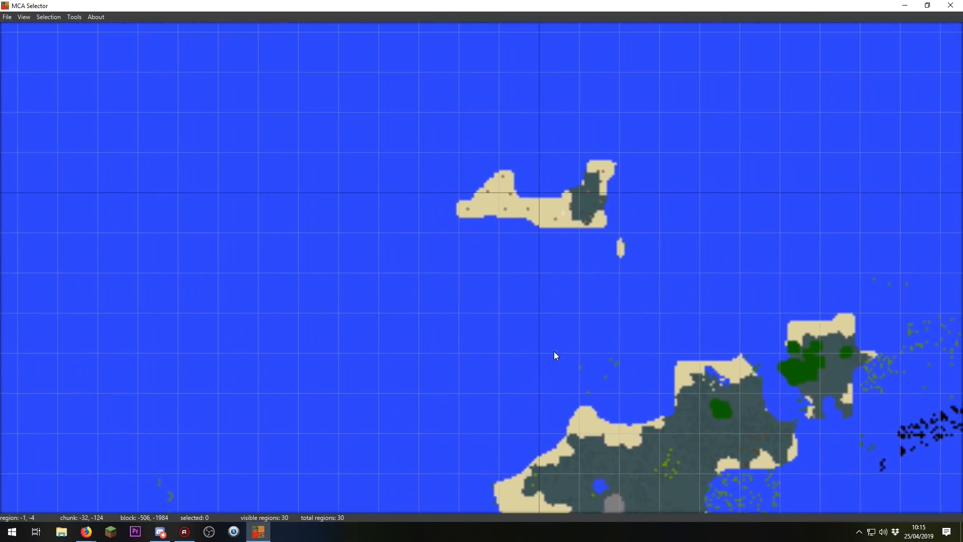
{"action": "left_click_drag", "start_coordinate": [554, 352], "coordinate": [545, 348]}
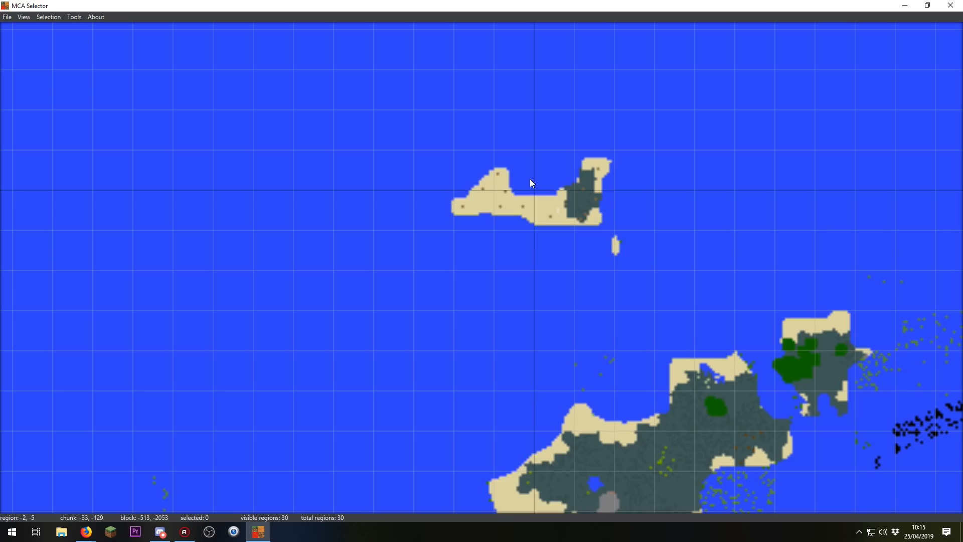
{"action": "scroll", "coordinate": [547, 180], "scroll_direction": "down", "scroll_amount": 5}
{"action": "scroll", "coordinate": [518, 213], "scroll_direction": "down", "scroll_amount": 2}
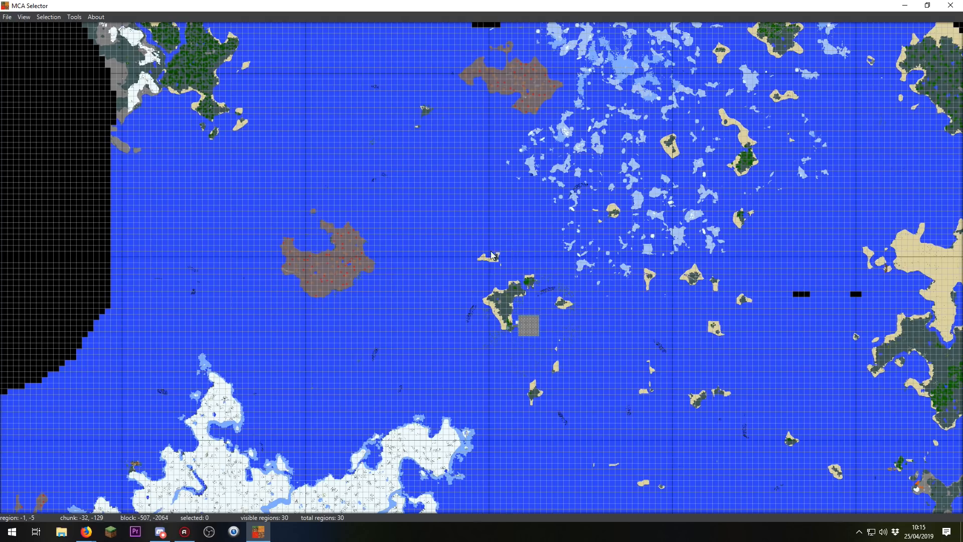
{"action": "scroll", "coordinate": [491, 260], "scroll_direction": "up", "scroll_amount": 3}
{"action": "scroll", "coordinate": [489, 261], "scroll_direction": "up", "scroll_amount": 3}
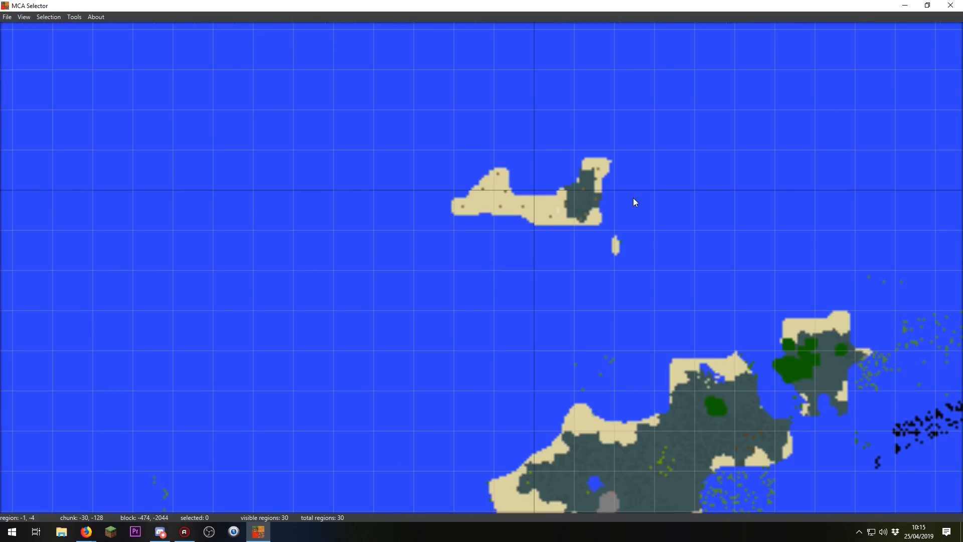
Select the two whole regions just north of the platform island and inspect where their southern edge cuts through the sandy islet.
{"action": "scroll", "coordinate": [659, 153], "scroll_direction": "down", "scroll_amount": 5}
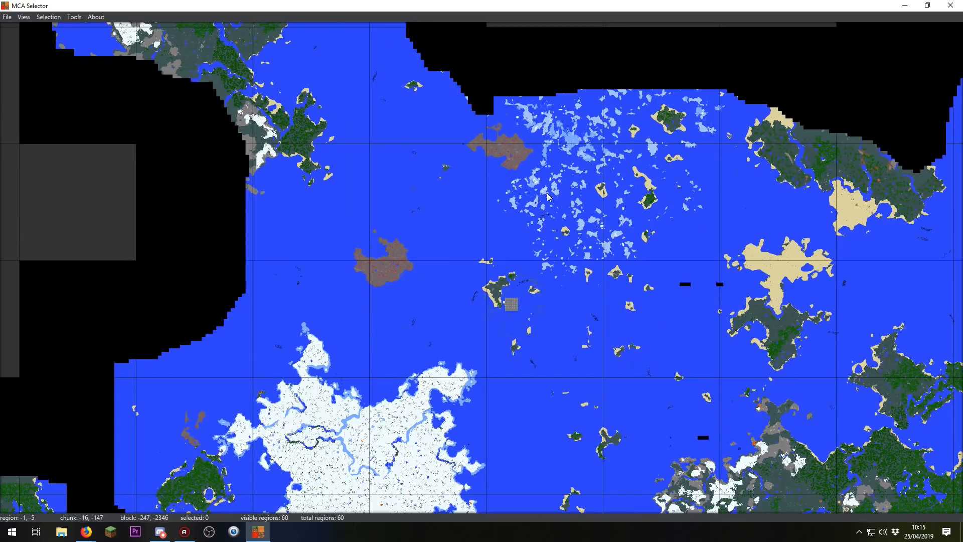
{"action": "left_click", "coordinate": [546, 194]}
{"action": "left_click", "coordinate": [447, 203]}
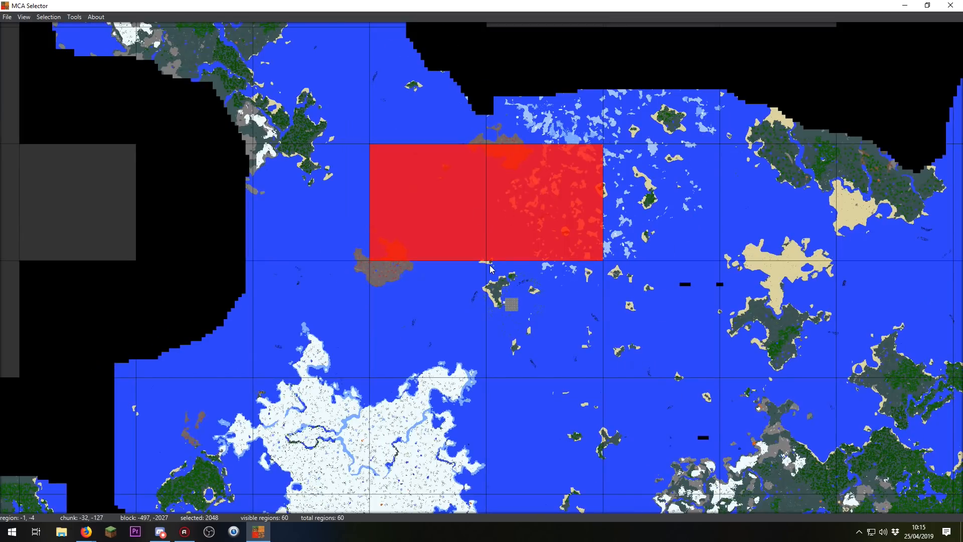
{"action": "scroll", "coordinate": [491, 266], "scroll_direction": "up", "scroll_amount": 3}
{"action": "scroll", "coordinate": [489, 265], "scroll_direction": "up", "scroll_amount": 3}
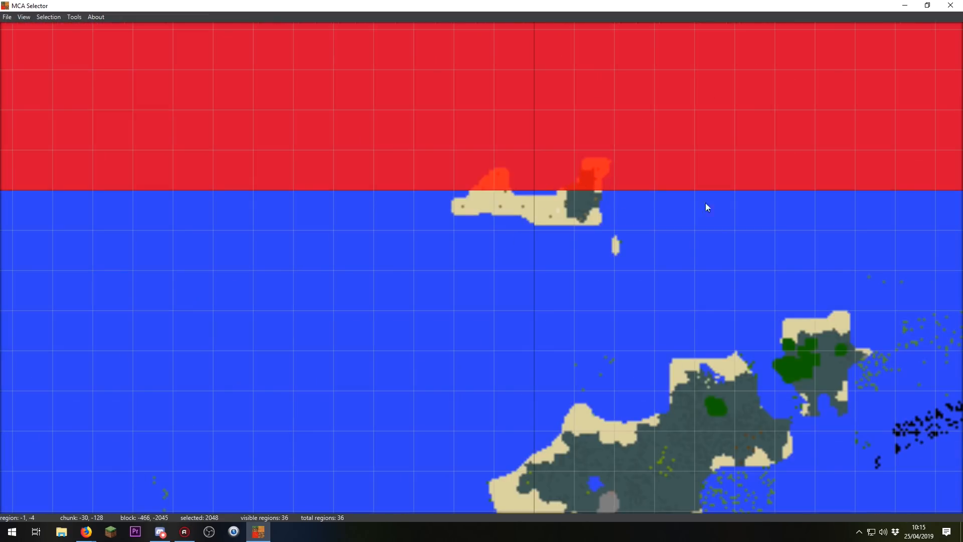
{"action": "scroll", "coordinate": [606, 172], "scroll_direction": "down", "scroll_amount": 3}
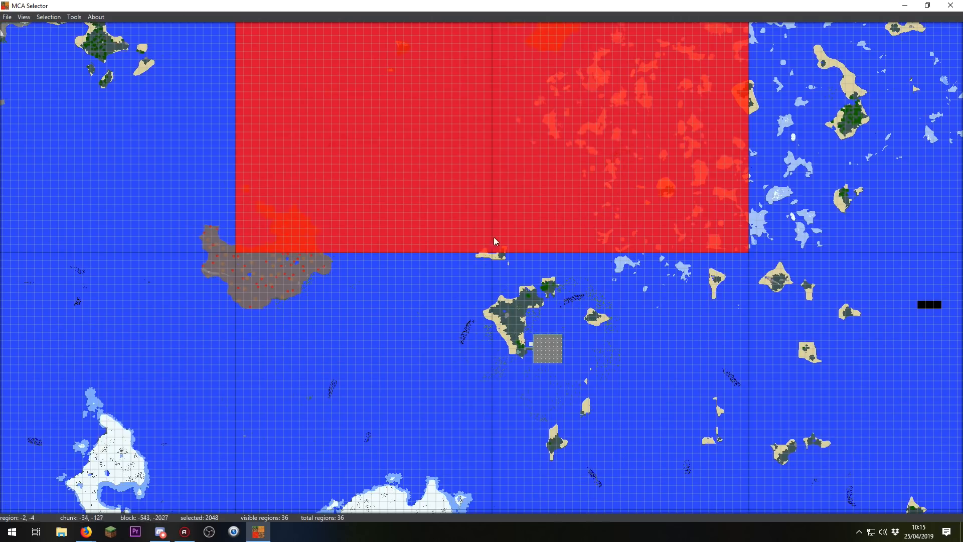
{"action": "left_click_drag", "start_coordinate": [657, 49], "coordinate": [597, 156]}
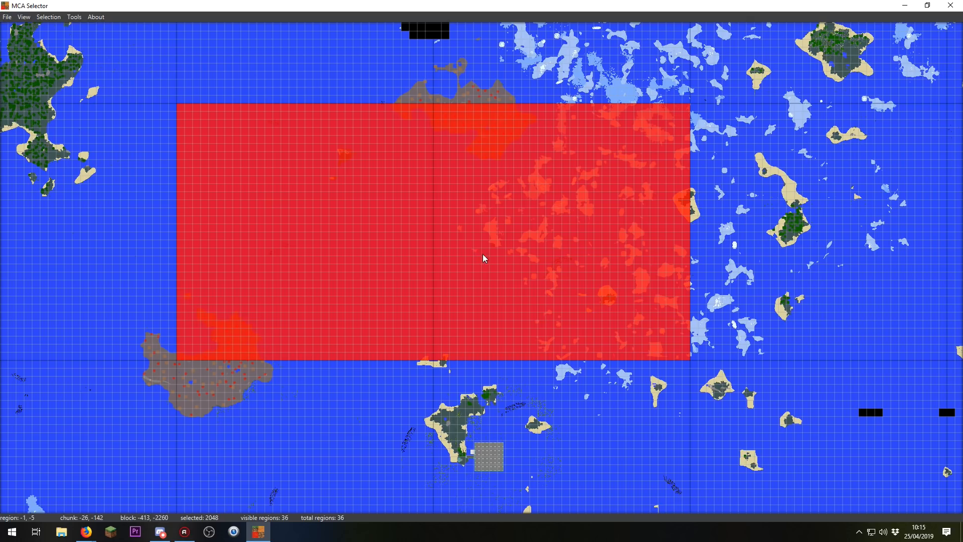
{"action": "scroll", "coordinate": [432, 377], "scroll_direction": "up", "scroll_amount": 3}
{"action": "left_click_drag", "start_coordinate": [437, 390], "coordinate": [607, 76]}
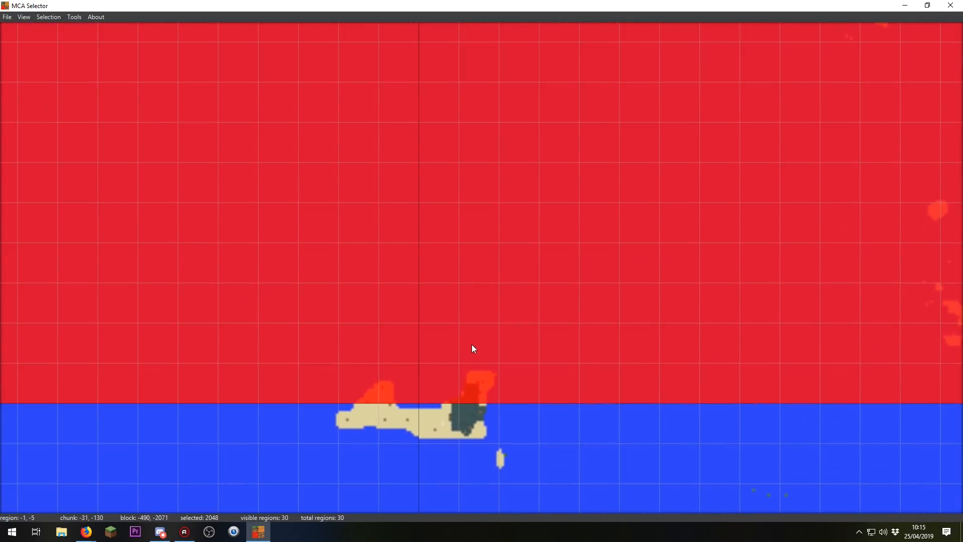
{"action": "scroll", "coordinate": [472, 344], "scroll_direction": "down", "scroll_amount": 5}
{"action": "scroll", "coordinate": [568, 209], "scroll_direction": "down", "scroll_amount": 1}
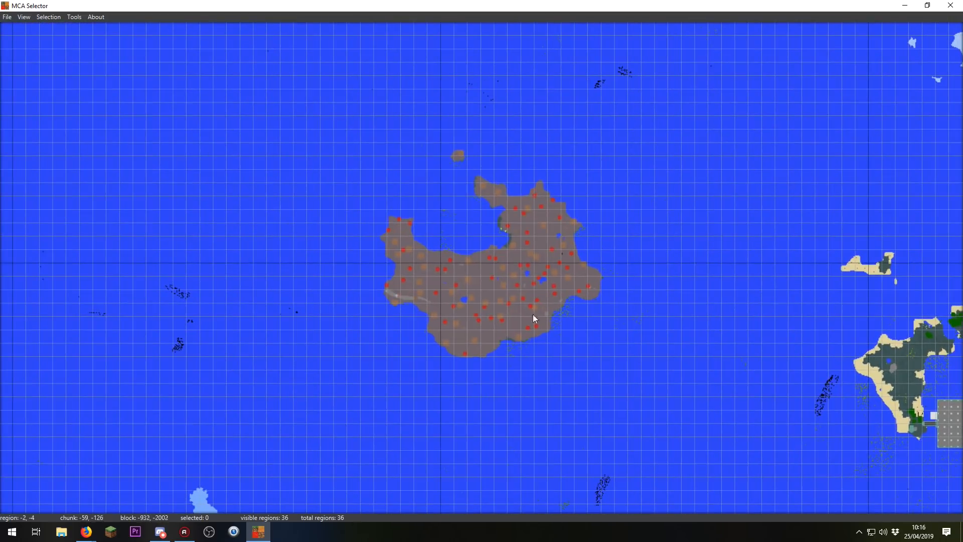
Select the two-by-two block of whole regions surrounding the platform island and part of the brown badlands island to its west.
{"action": "scroll", "coordinate": [576, 288], "scroll_direction": "up", "scroll_amount": 4}
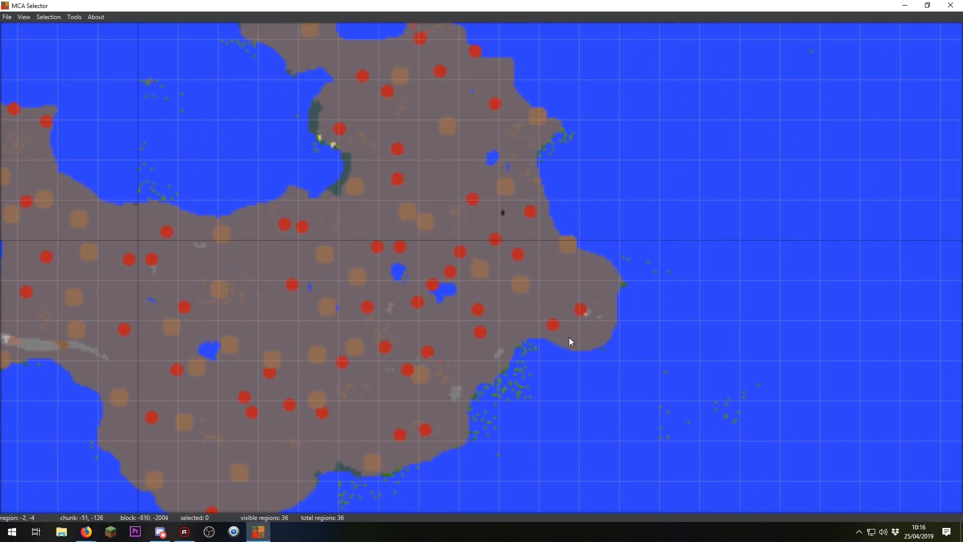
{"action": "scroll", "coordinate": [720, 251], "scroll_direction": "down", "scroll_amount": 5}
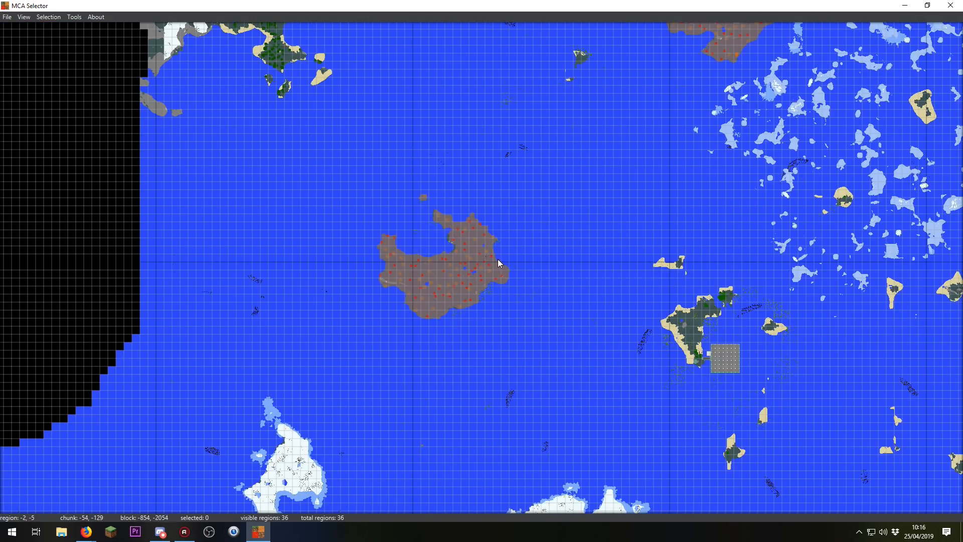
{"action": "left_click_drag", "start_coordinate": [701, 246], "coordinate": [557, 290]}
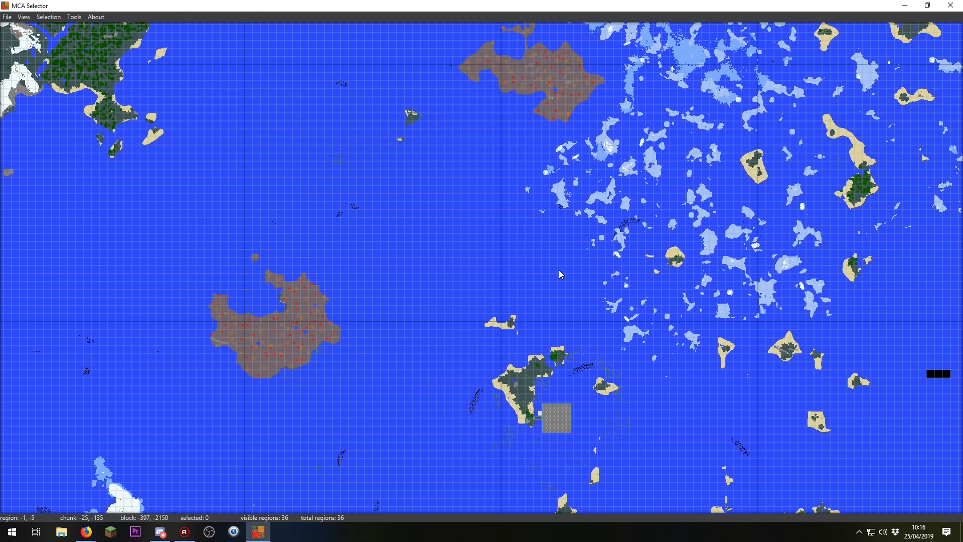
{"action": "scroll", "coordinate": [560, 271], "scroll_direction": "down", "scroll_amount": 2}
{"action": "scroll", "coordinate": [551, 203], "scroll_direction": "down", "scroll_amount": 2}
{"action": "left_click", "coordinate": [547, 224]}
{"action": "mouse_move", "coordinate": [547, 226]}
{"action": "left_mouse_down"}
{"action": "mouse_move", "coordinate": [466, 239]}
{"action": "mouse_move", "coordinate": [464, 348]}
{"action": "mouse_move", "coordinate": [544, 391]}
{"action": "left_mouse_up"}
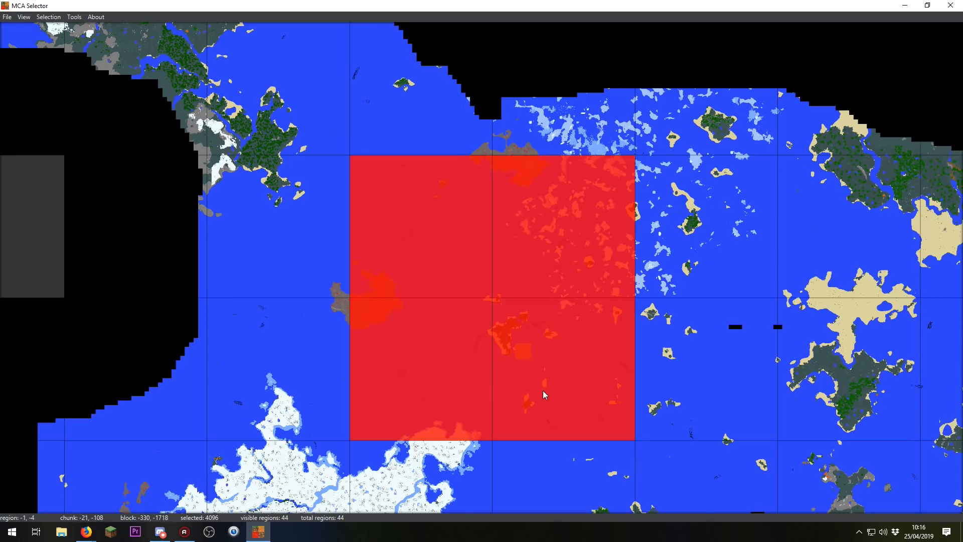
{"action": "left_click_drag", "start_coordinate": [561, 423], "coordinate": [532, 276]}
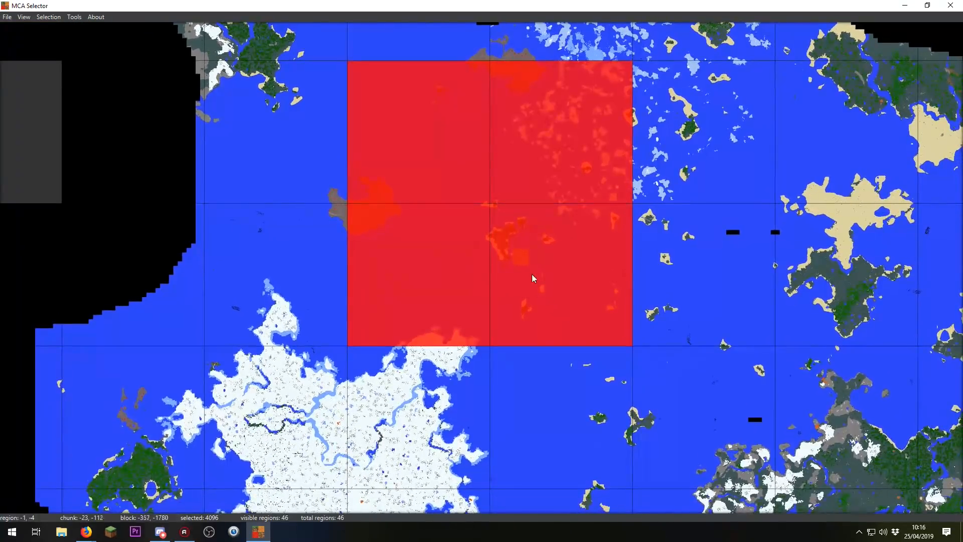
Deselect a rectangle of chunks enclosing the platform island, the sandy islet to its north and the small island to its east.
{"action": "scroll", "coordinate": [526, 256], "scroll_direction": "up", "scroll_amount": 4}
{"action": "left_click_drag", "start_coordinate": [615, 252], "coordinate": [581, 280]}
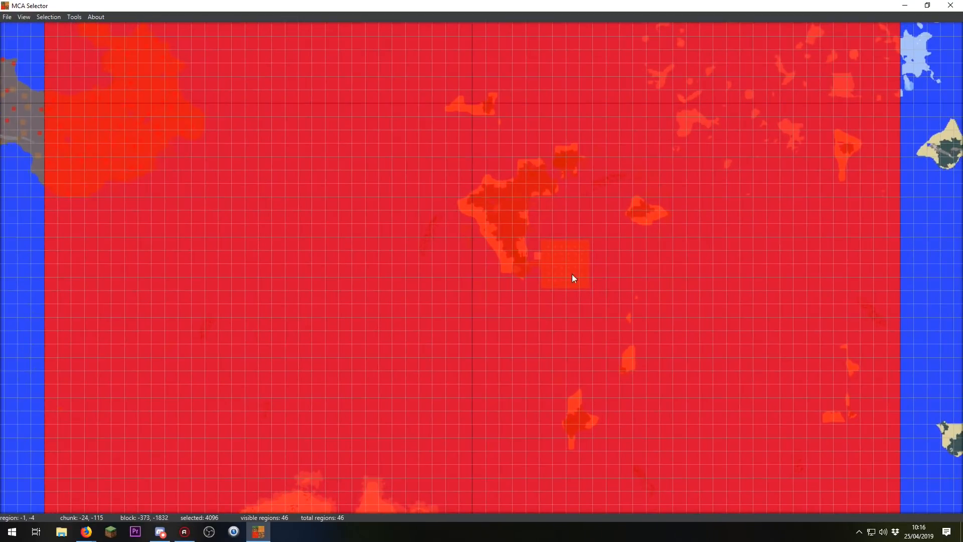
{"action": "left_click_drag", "start_coordinate": [426, 82], "coordinate": [676, 319]}
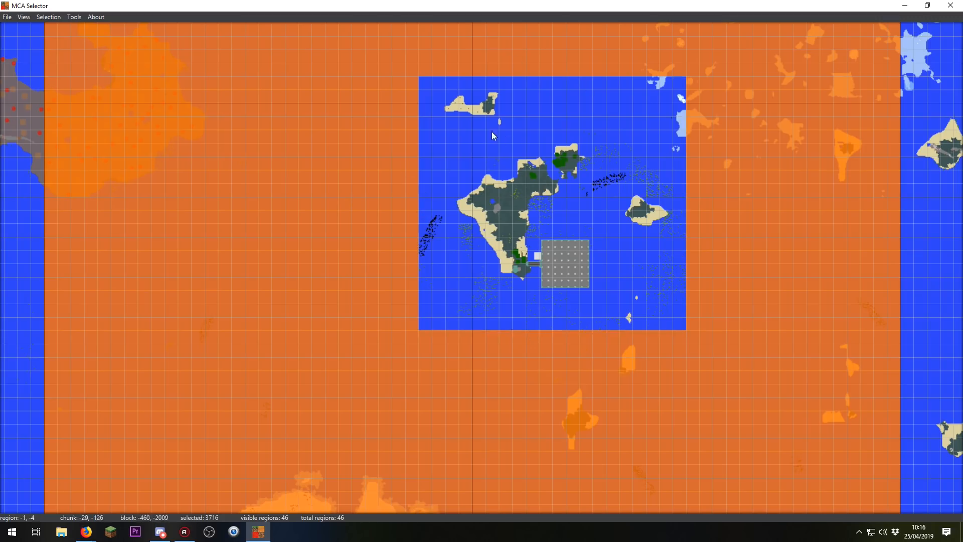
Deselect a rectangle over the brown badlands island's eastern part, then reselect its southern strip without the column beyond the region boundary.
{"action": "left_click_drag", "start_coordinate": [243, 174], "coordinate": [296, 180]}
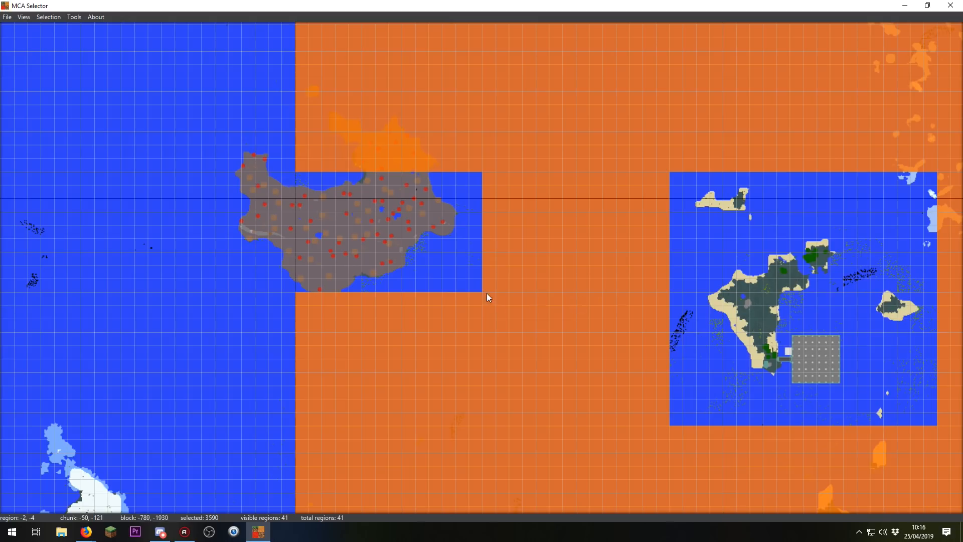
{"action": "left_click_drag", "start_coordinate": [476, 287], "coordinate": [295, 246]}
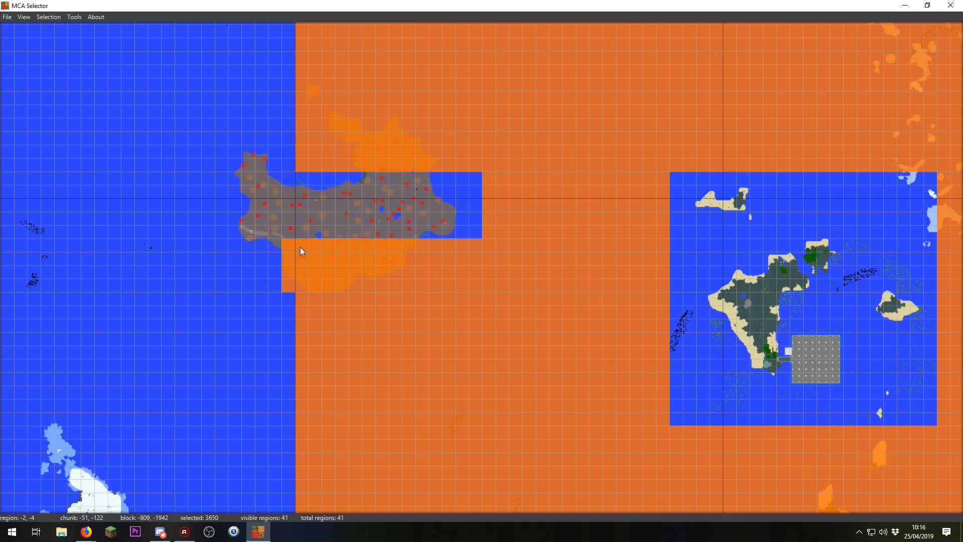
{"action": "left_click_drag", "start_coordinate": [301, 300], "coordinate": [298, 244]}
Delete the selected chunks around the protected platform island and badlands strip from the world.
{"action": "scroll", "coordinate": [641, 244], "scroll_direction": "down", "scroll_amount": 3}
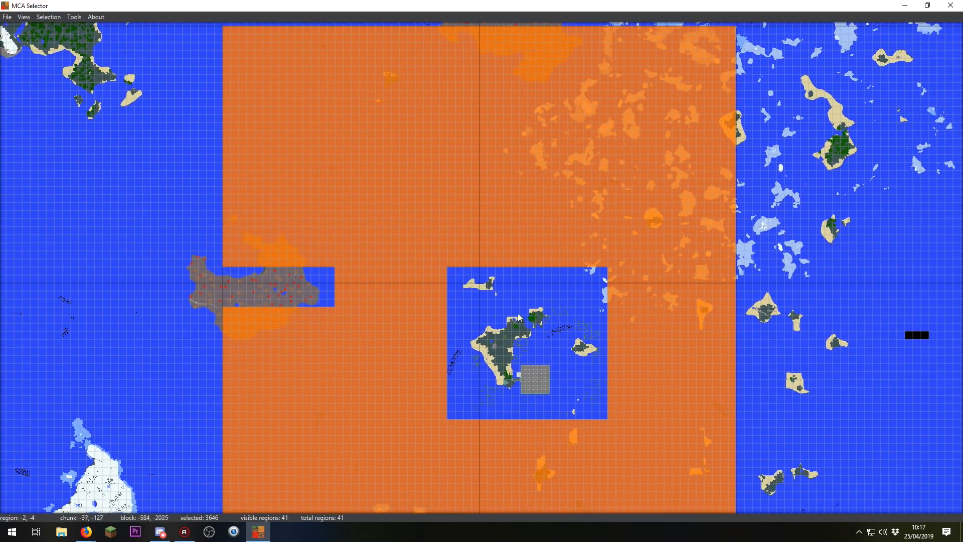
{"action": "scroll", "coordinate": [483, 271], "scroll_direction": "up", "scroll_amount": 2}
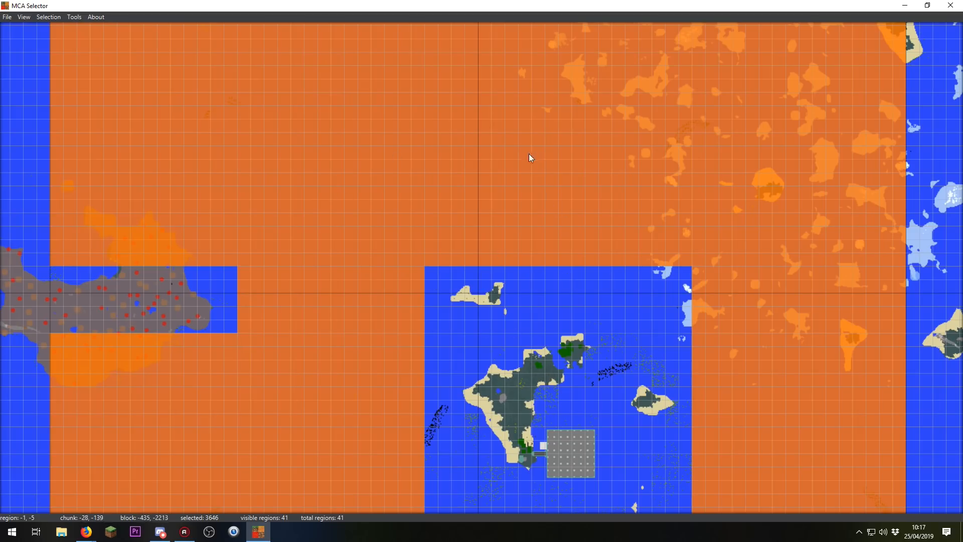
{"action": "scroll", "coordinate": [475, 294], "scroll_direction": "up", "scroll_amount": 2}
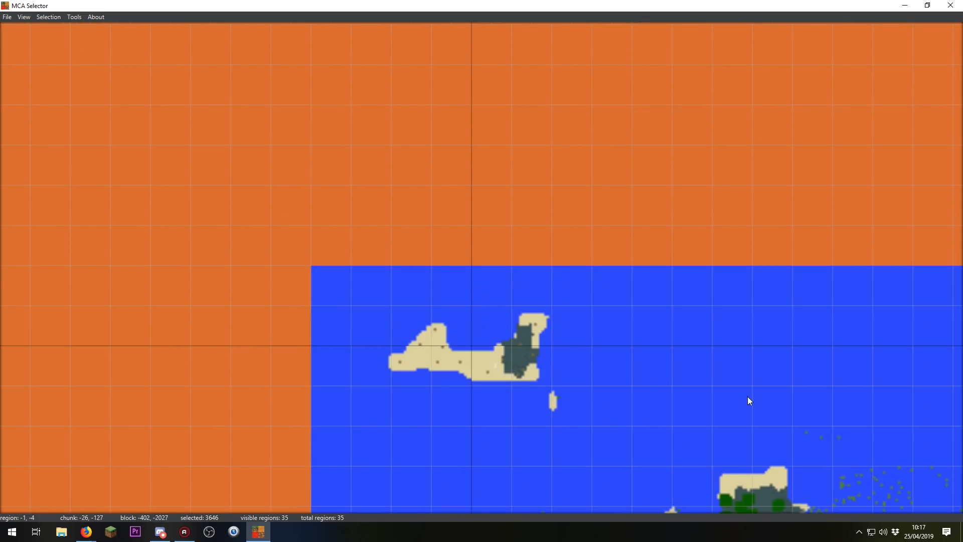
{"action": "scroll", "coordinate": [748, 400], "scroll_direction": "down", "scroll_amount": 3}
{"action": "left_click_drag", "start_coordinate": [600, 395], "coordinate": [617, 305]}
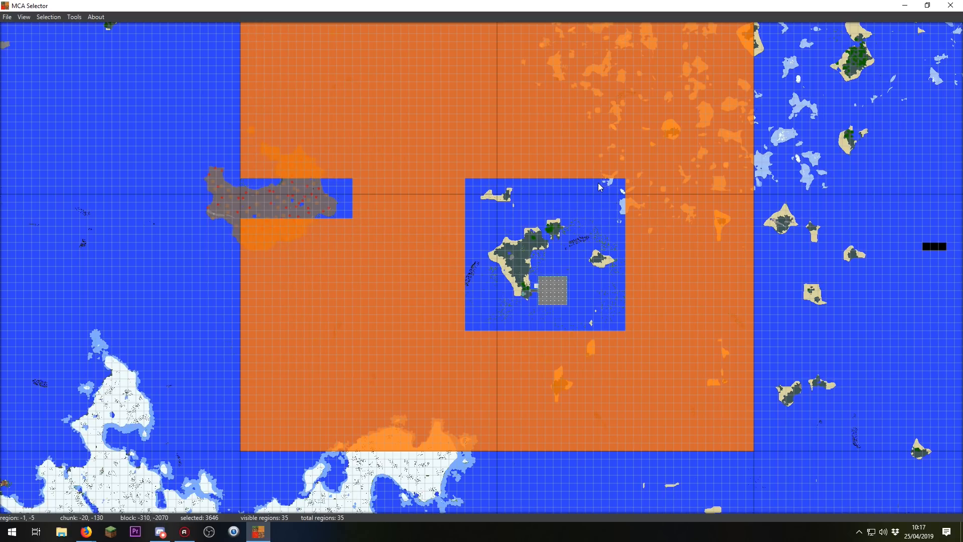
{"action": "left_click", "coordinate": [53, 18]}
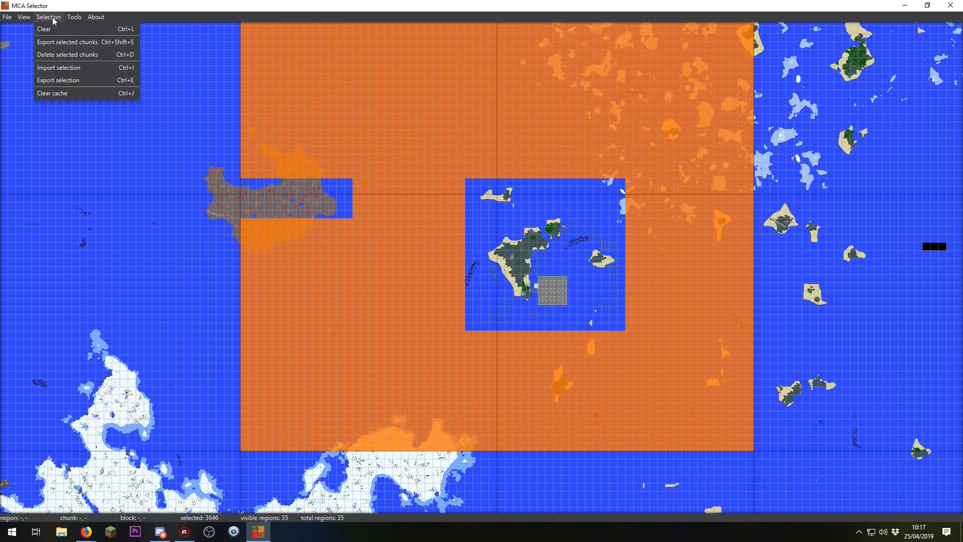
{"action": "left_click", "coordinate": [73, 55]}
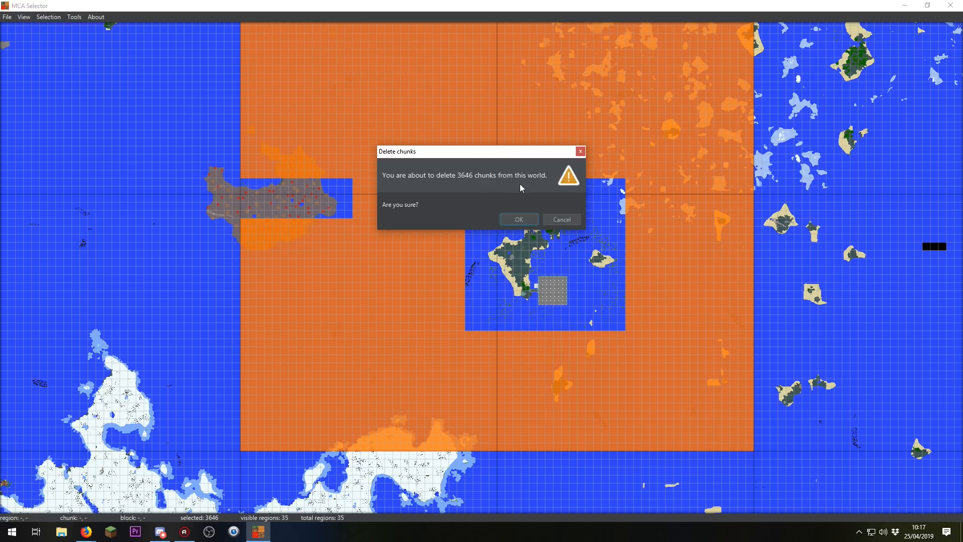
{"action": "left_click", "coordinate": [519, 220]}
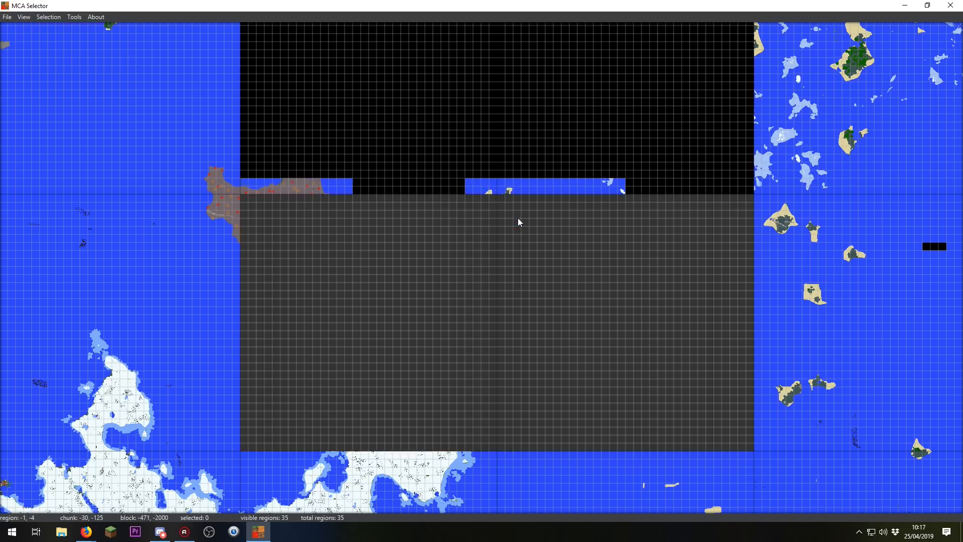
Select a rectangle of about 14 by 13 chunks enclosing the village in the forest south of the river and delete those chunks.
{"action": "scroll", "coordinate": [619, 299], "scroll_direction": "down", "scroll_amount": 2}
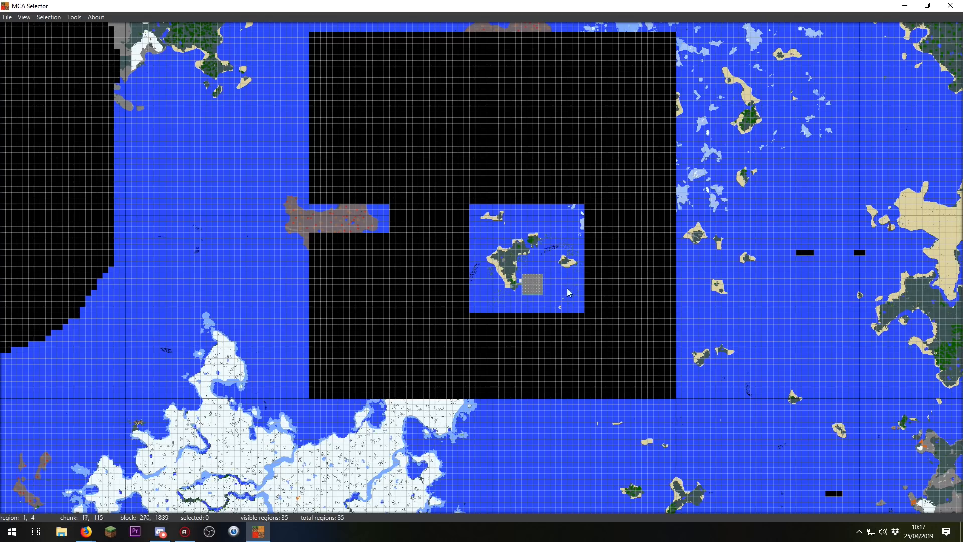
{"action": "scroll", "coordinate": [519, 274], "scroll_direction": "up", "scroll_amount": 5}
{"action": "scroll", "coordinate": [539, 272], "scroll_direction": "down", "scroll_amount": 3}
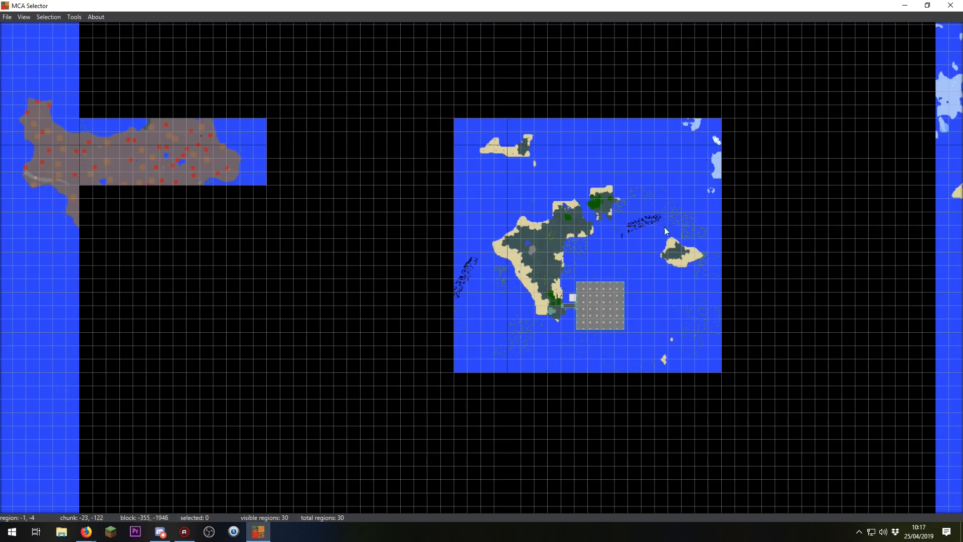
{"action": "scroll", "coordinate": [521, 210], "scroll_direction": "down", "scroll_amount": 4}
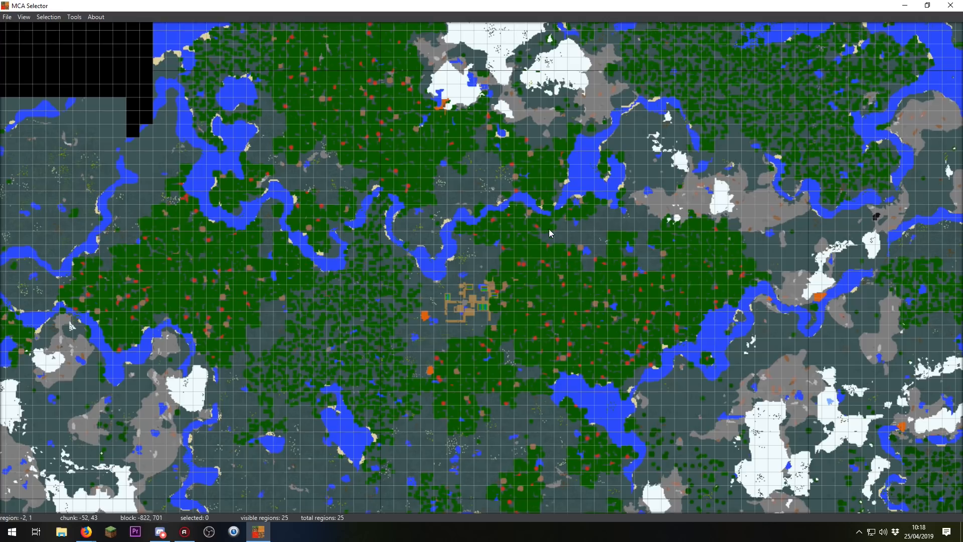
{"action": "left_click_drag", "start_coordinate": [549, 229], "coordinate": [378, 387]}
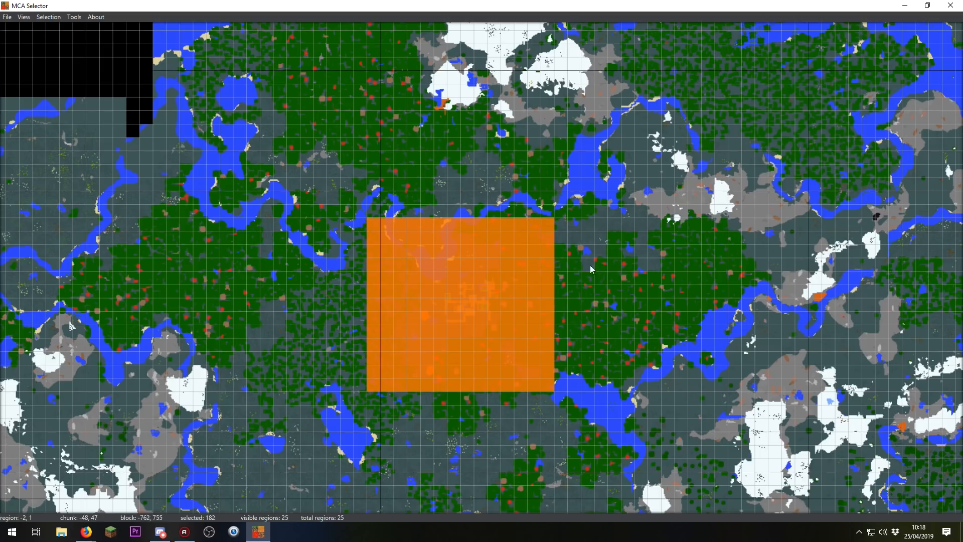
{"action": "key", "text": "ctrl+d"}
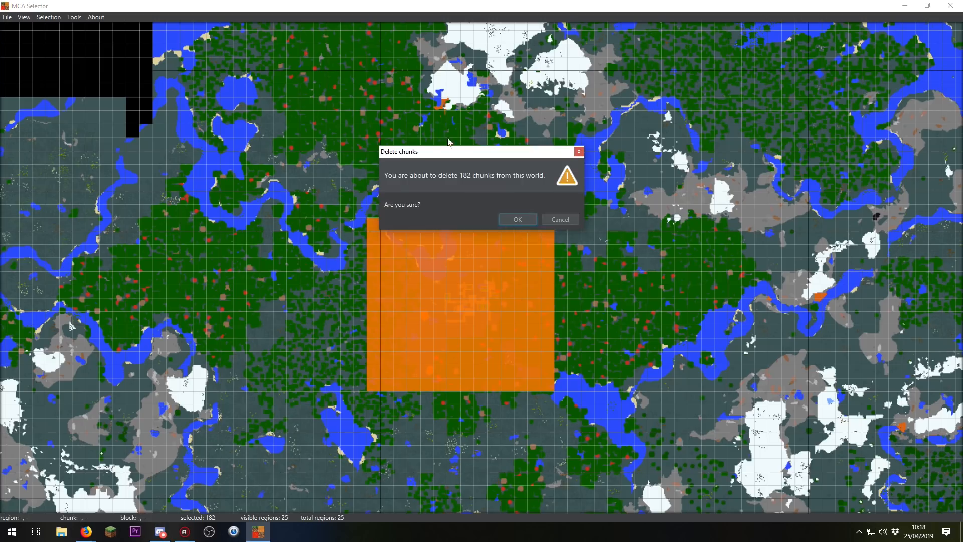
{"action": "left_click", "coordinate": [517, 219]}
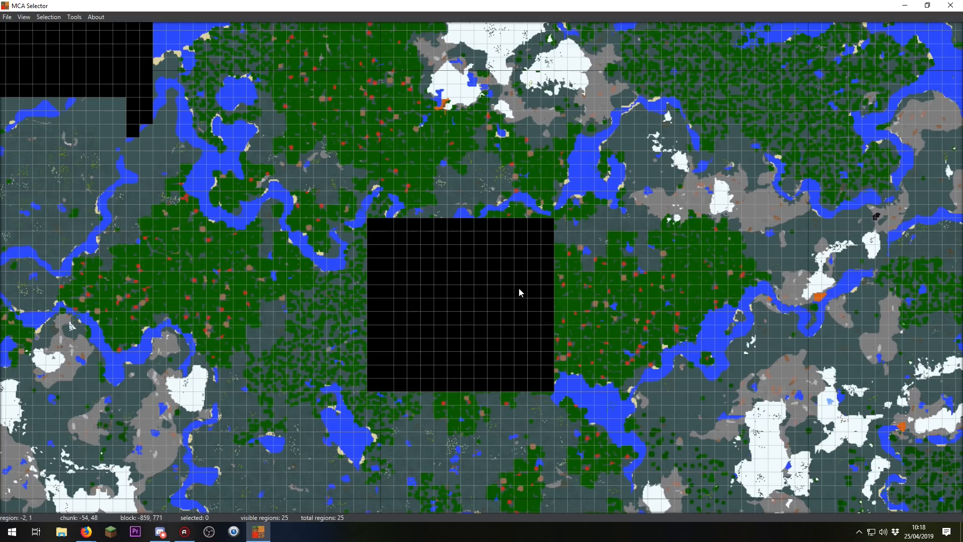
{"action": "scroll", "coordinate": [520, 308], "scroll_direction": "down", "scroll_amount": 3}
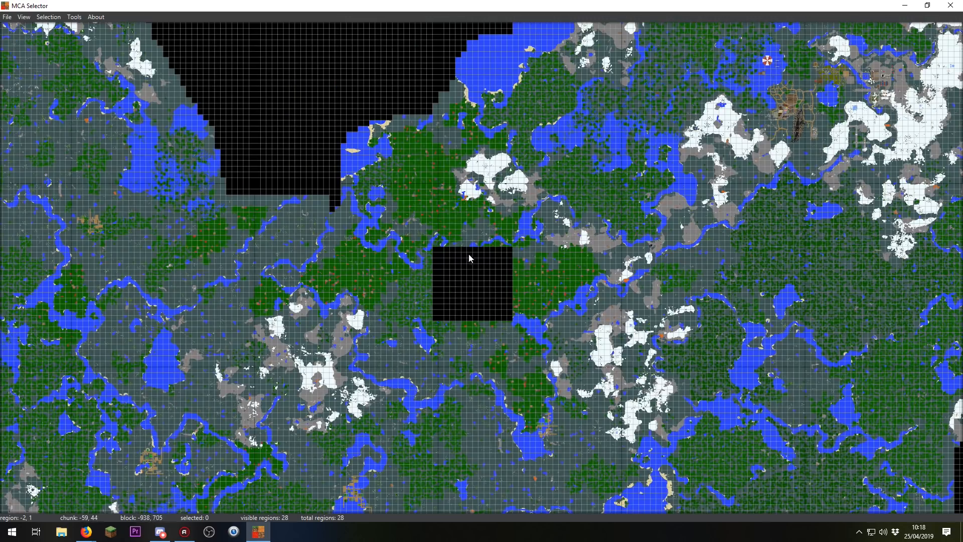
{"action": "scroll", "coordinate": [468, 307], "scroll_direction": "up", "scroll_amount": 3}
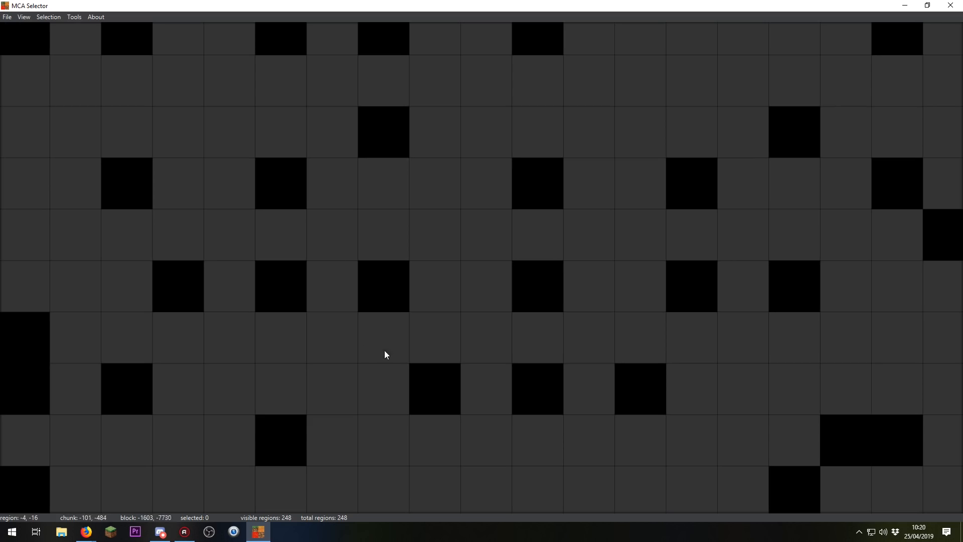
Survey the outlying map north, west and south-west of the main explored terrain for scattered isolated regions.
{"action": "left_click_drag", "start_coordinate": [267, 352], "coordinate": [703, 535]}
{"action": "left_click_drag", "start_coordinate": [203, 156], "coordinate": [506, 260]}
{"action": "left_click_drag", "start_coordinate": [704, 371], "coordinate": [462, 118]}
{"action": "left_click_drag", "start_coordinate": [874, 282], "coordinate": [407, 88]}
{"action": "left_click_drag", "start_coordinate": [828, 250], "coordinate": [378, 116]}
{"action": "left_click_drag", "start_coordinate": [502, 316], "coordinate": [596, 69]}
{"action": "left_click_drag", "start_coordinate": [738, 305], "coordinate": [507, 30]}
{"action": "left_click_drag", "start_coordinate": [416, 321], "coordinate": [662, 40]}
{"action": "left_click_drag", "start_coordinate": [567, 293], "coordinate": [887, 417]}
{"action": "left_click_drag", "start_coordinate": [544, 146], "coordinate": [624, 438]}
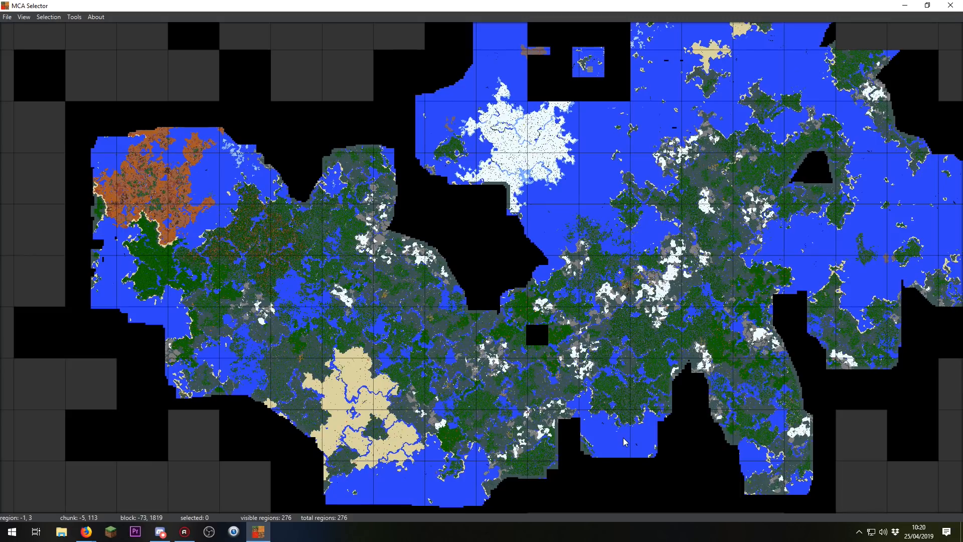
{"action": "left_click_drag", "start_coordinate": [235, 170], "coordinate": [588, 375]}
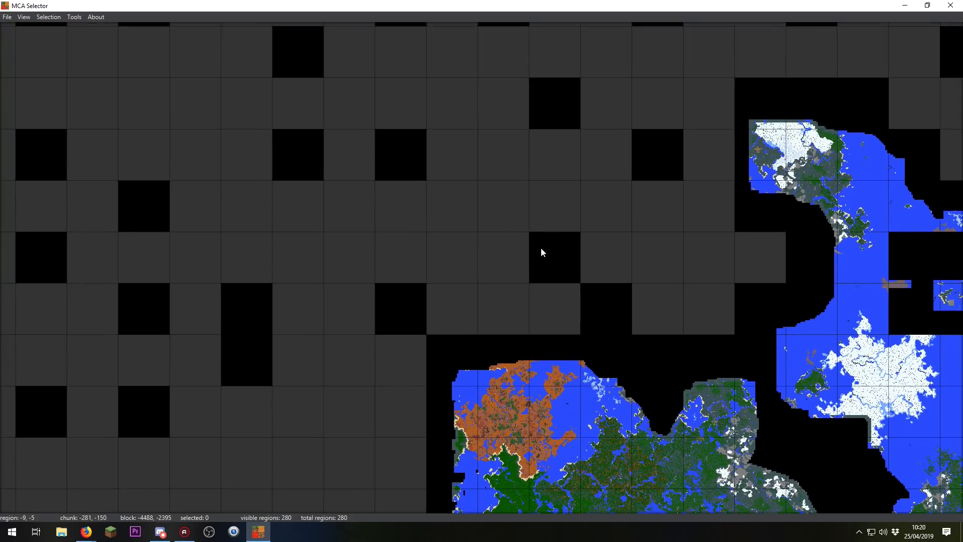
{"action": "left_click_drag", "start_coordinate": [422, 146], "coordinate": [509, 352]}
{"action": "left_click_drag", "start_coordinate": [501, 434], "coordinate": [582, 219]}
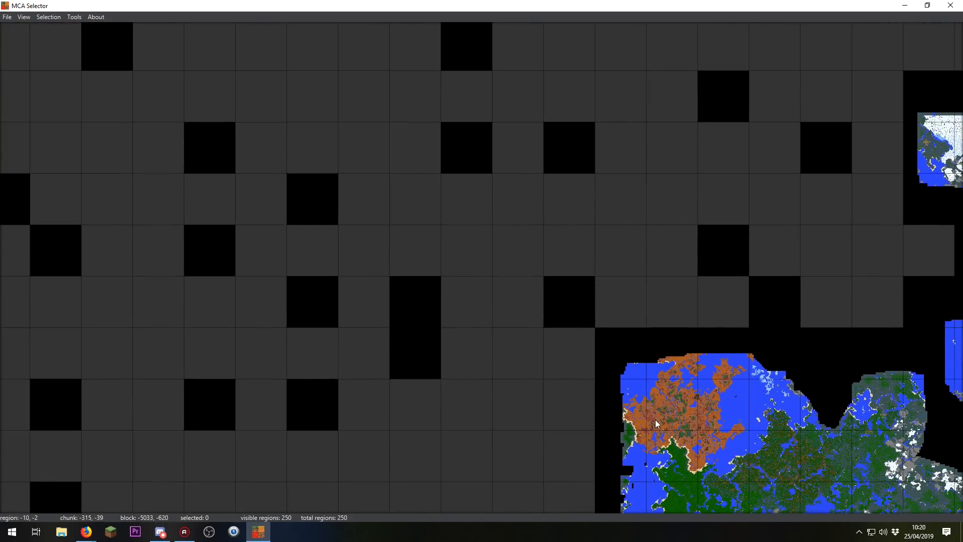
{"action": "left_click_drag", "start_coordinate": [588, 441], "coordinate": [677, 124]}
{"action": "left_click_drag", "start_coordinate": [704, 411], "coordinate": [590, 124]}
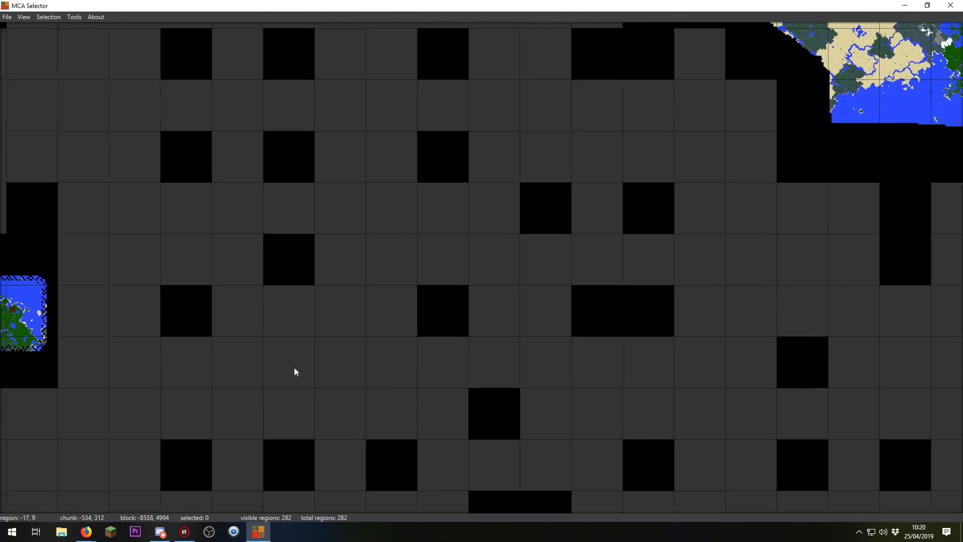
Examine the two detached explored patches far to the south-west of the main landmass.
{"action": "left_click_drag", "start_coordinate": [286, 376], "coordinate": [690, 268]}
{"action": "scroll", "coordinate": [445, 205], "scroll_direction": "up", "scroll_amount": 1}
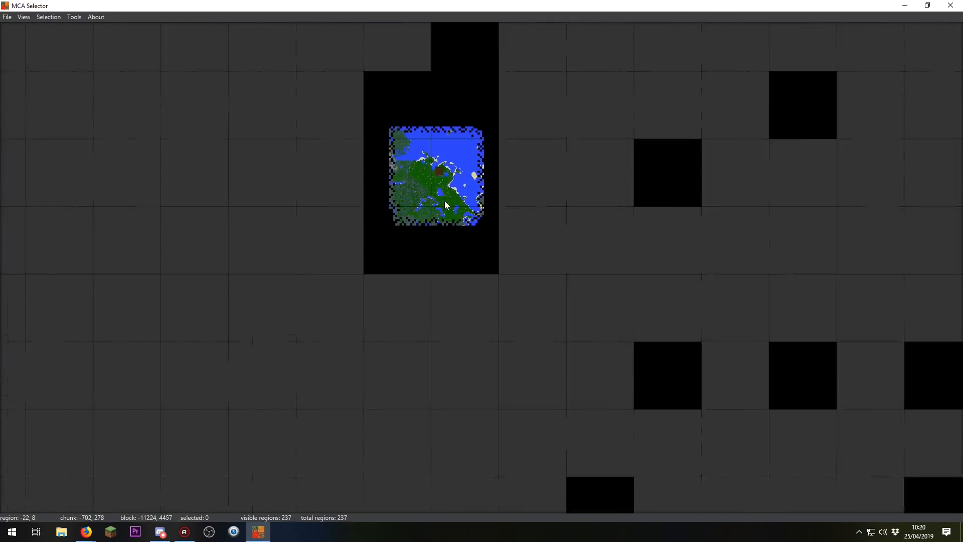
{"action": "scroll", "coordinate": [445, 204], "scroll_direction": "up", "scroll_amount": 1}
{"action": "left_click_drag", "start_coordinate": [444, 148], "coordinate": [528, 270]}
{"action": "left_click", "coordinate": [86, 531]}
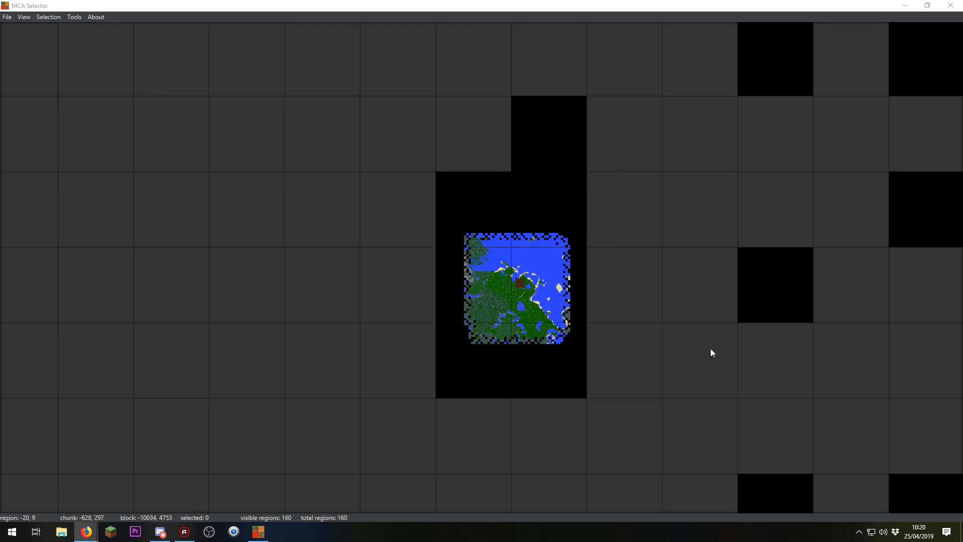
{"action": "left_click_drag", "start_coordinate": [703, 351], "coordinate": [670, 252]}
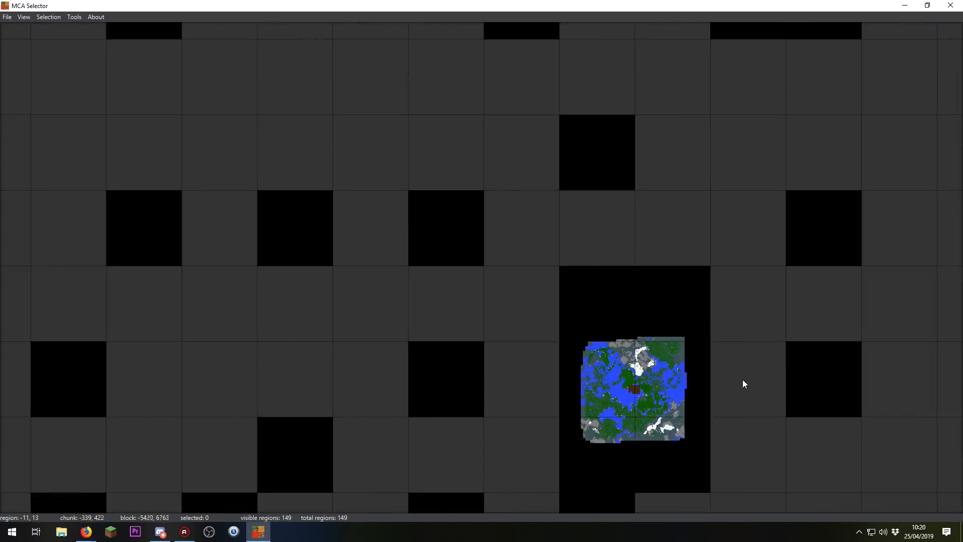
{"action": "left_click_drag", "start_coordinate": [742, 382], "coordinate": [555, 250]}
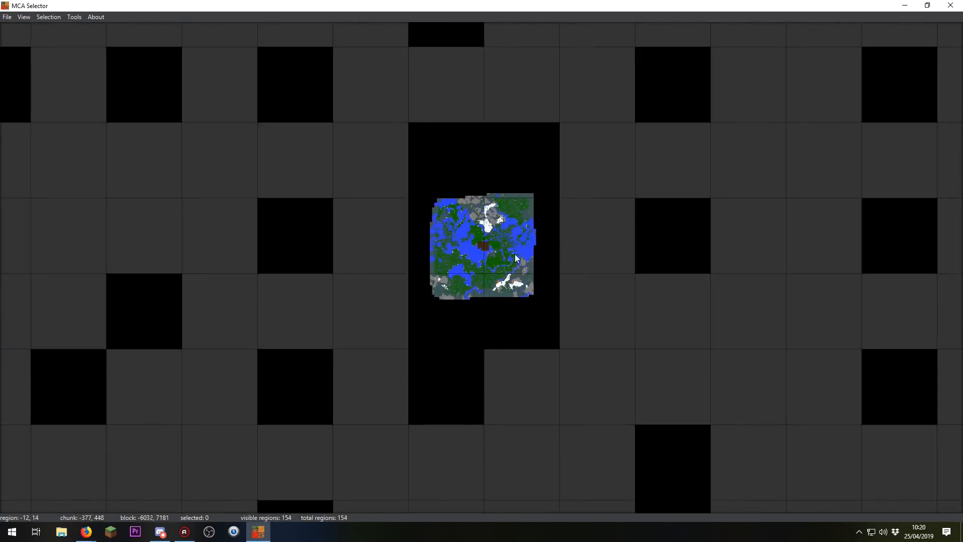
{"action": "left_click_drag", "start_coordinate": [457, 142], "coordinate": [461, 455]}
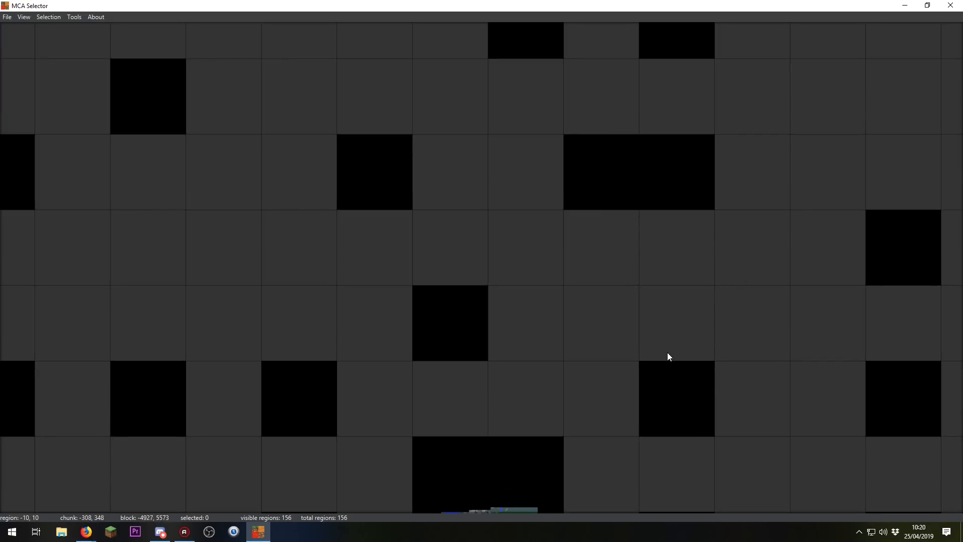
Delete two isolated black regions east of the main landmass from the world, one after the other.
{"action": "scroll", "coordinate": [731, 266], "scroll_direction": "down", "scroll_amount": 2}
{"action": "left_click_drag", "start_coordinate": [690, 387], "coordinate": [554, 340]}
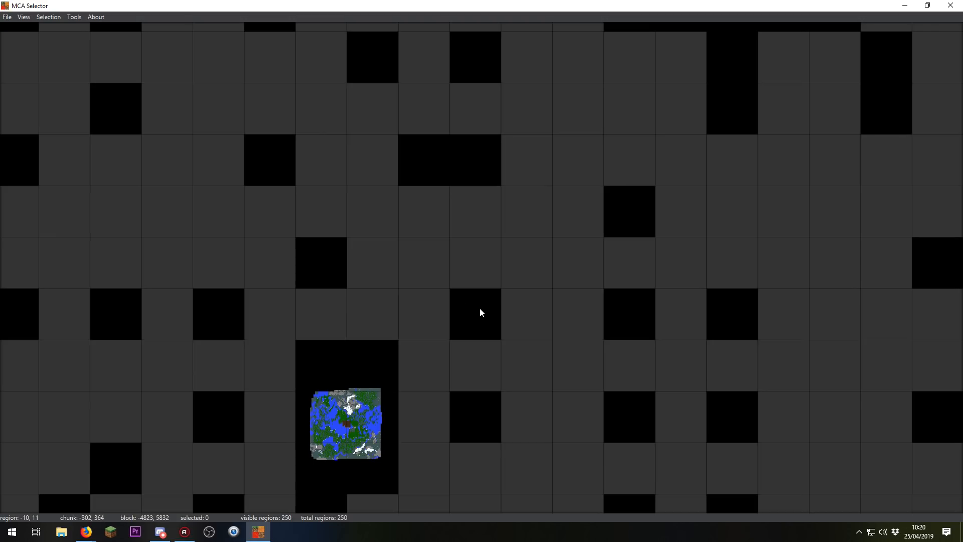
{"action": "left_click_drag", "start_coordinate": [797, 248], "coordinate": [202, 323]}
{"action": "left_click_drag", "start_coordinate": [563, 146], "coordinate": [423, 322]}
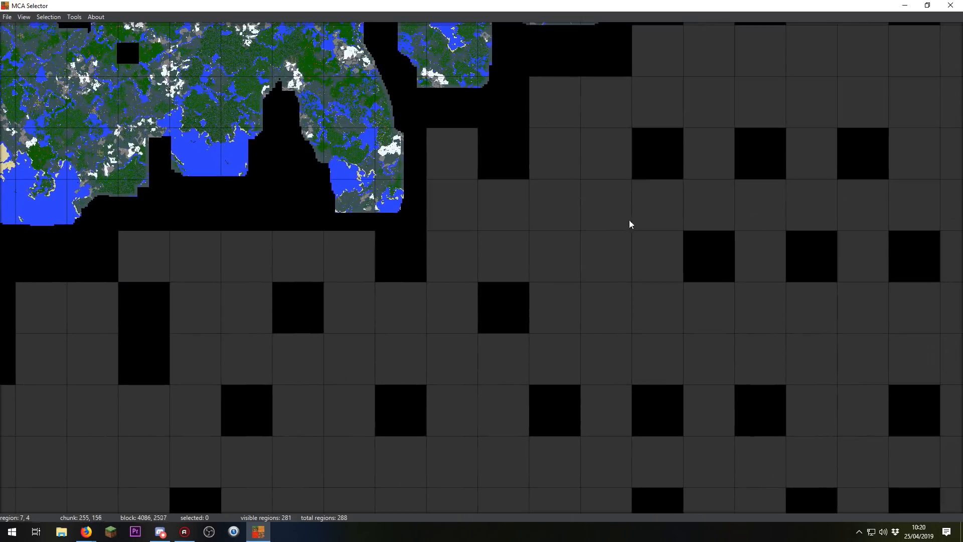
{"action": "left_click_drag", "start_coordinate": [677, 173], "coordinate": [504, 307]}
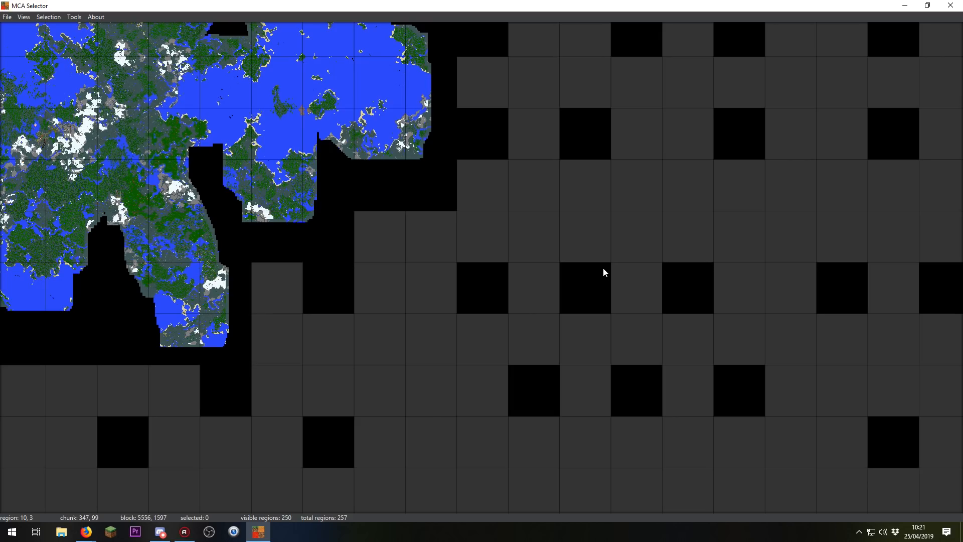
{"action": "left_click_drag", "start_coordinate": [649, 176], "coordinate": [499, 443]}
{"action": "left_click_drag", "start_coordinate": [327, 344], "coordinate": [355, 287]}
{"action": "left_click", "coordinate": [547, 237]}
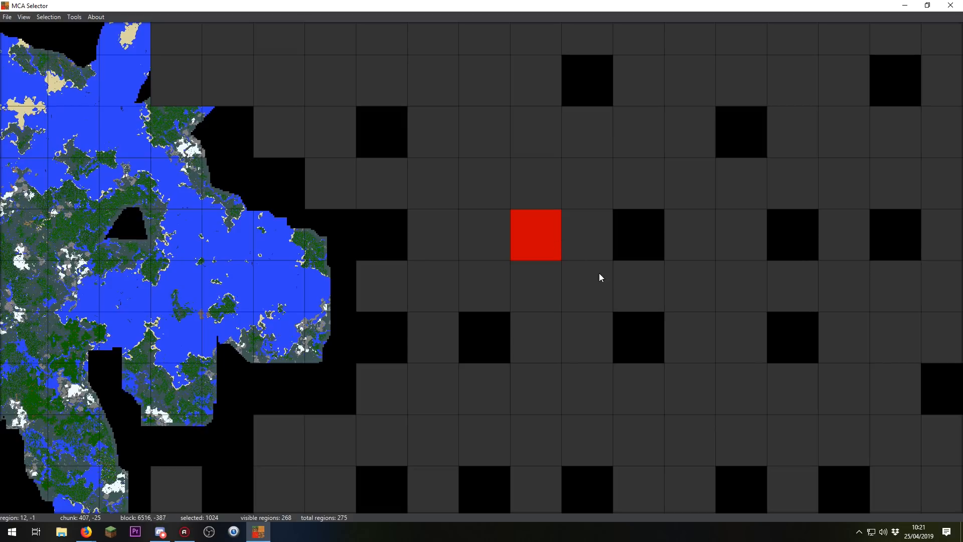
{"action": "key", "text": "ctrl+d"}
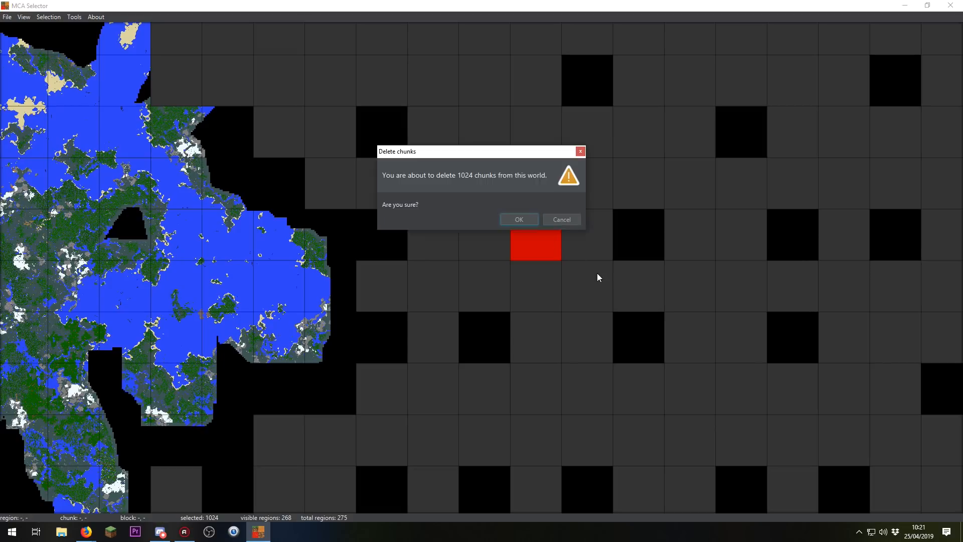
{"action": "left_click", "coordinate": [531, 219]}
{"action": "left_click", "coordinate": [580, 80]}
{"action": "key", "text": "ctrl+d"}
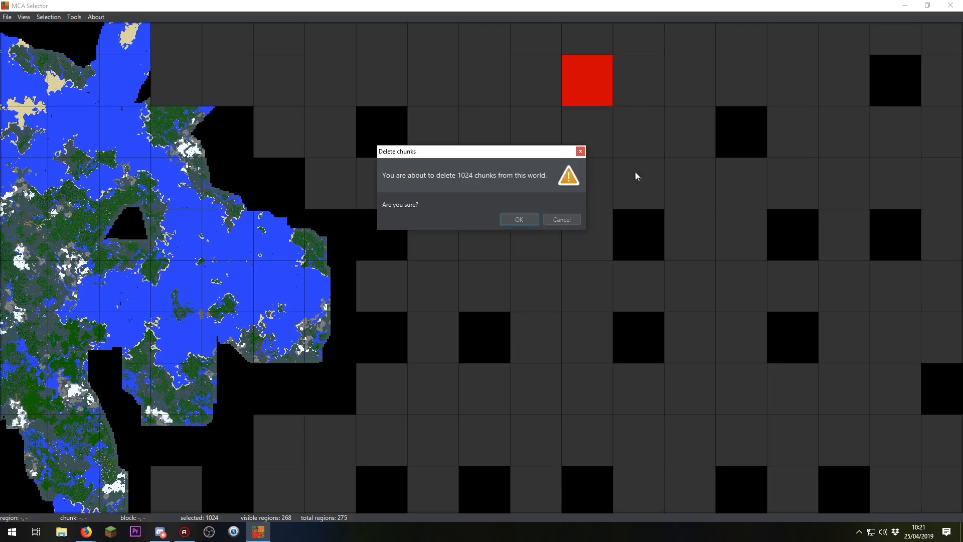
{"action": "left_click", "coordinate": [508, 216]}
Select the scattered black regions in the two rows east of the main landmass and delete them together.
{"action": "left_click", "coordinate": [627, 241]}
{"action": "left_click", "coordinate": [633, 321]}
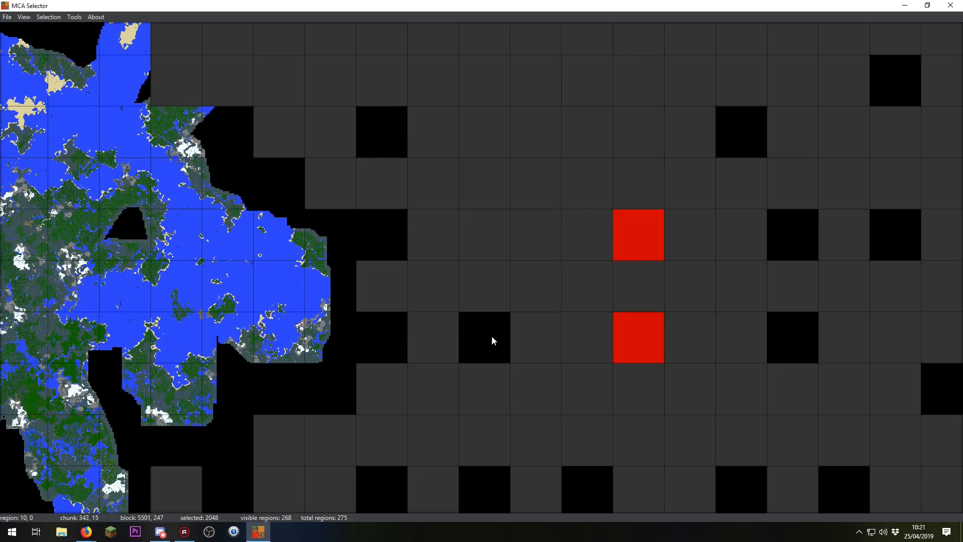
{"action": "left_click", "coordinate": [494, 337]}
{"action": "left_click", "coordinate": [790, 240]}
{"action": "left_click", "coordinate": [790, 240]}
{"action": "left_click", "coordinate": [793, 329]}
{"action": "left_click", "coordinate": [874, 251]}
{"action": "key", "text": "ctrl+d"}
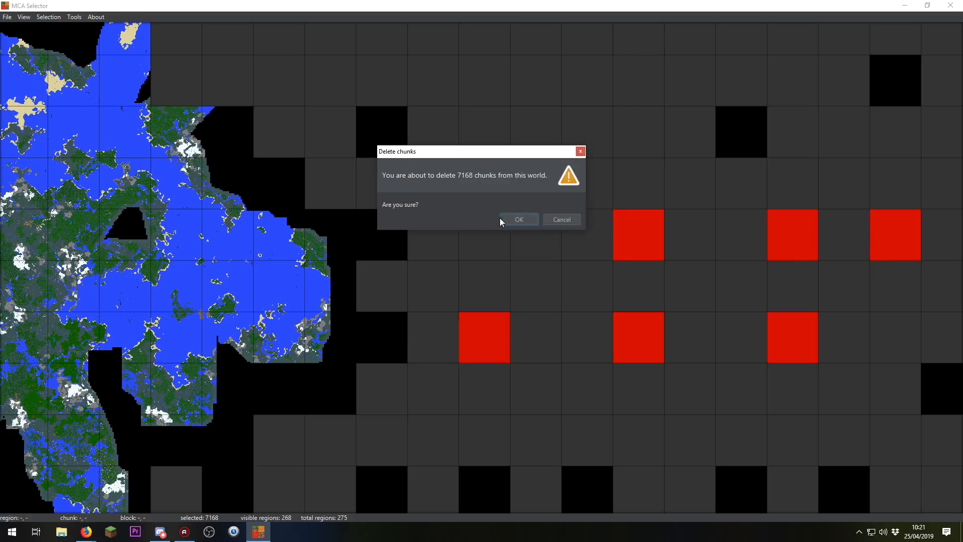
{"action": "left_click", "coordinate": [518, 220]}
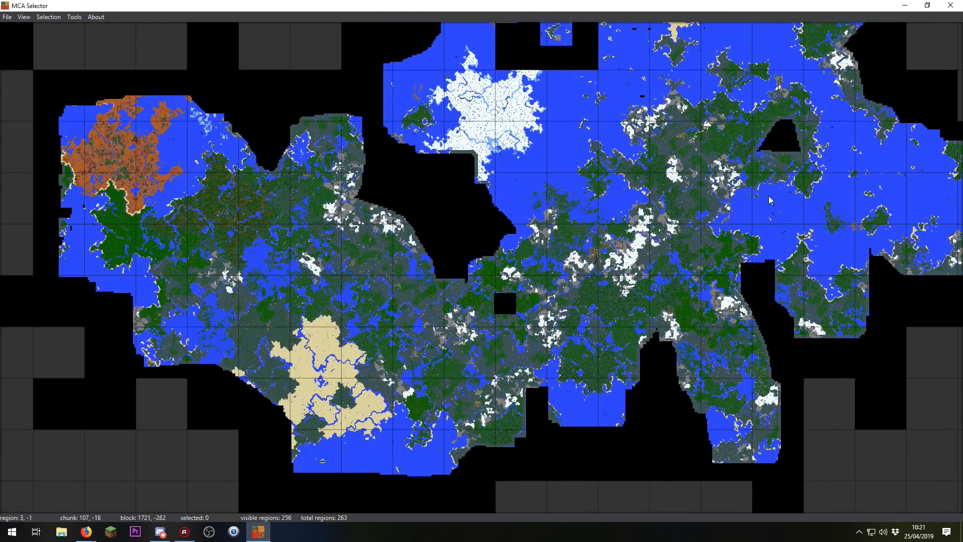
Open the chunk filter, remove all but one of its conditions, and set the remaining condition to LastUpdate.
{"action": "left_click_drag", "start_coordinate": [769, 196], "coordinate": [318, 186]}
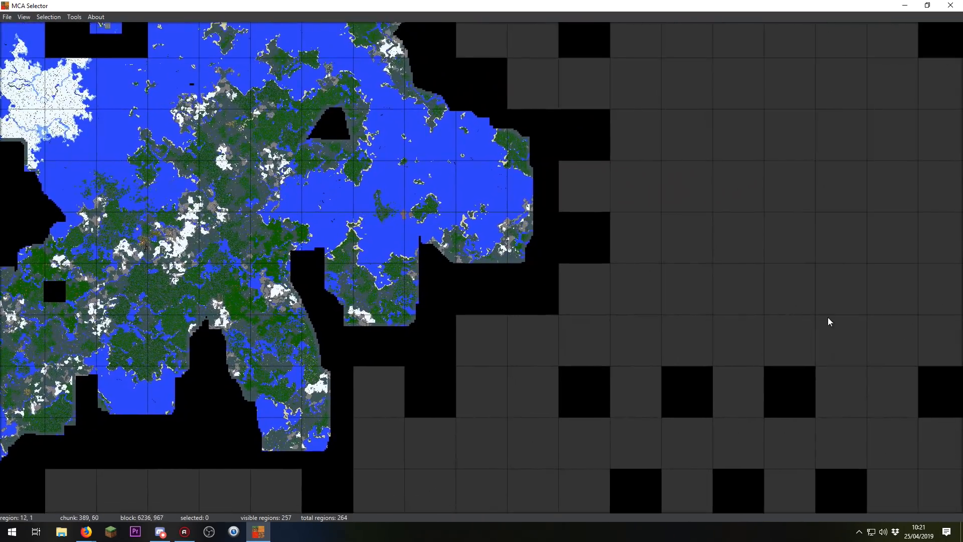
{"action": "left_click_drag", "start_coordinate": [815, 315], "coordinate": [394, 197]}
{"action": "left_click_drag", "start_coordinate": [216, 243], "coordinate": [820, 395]}
{"action": "left_click_drag", "start_coordinate": [549, 291], "coordinate": [603, 280]}
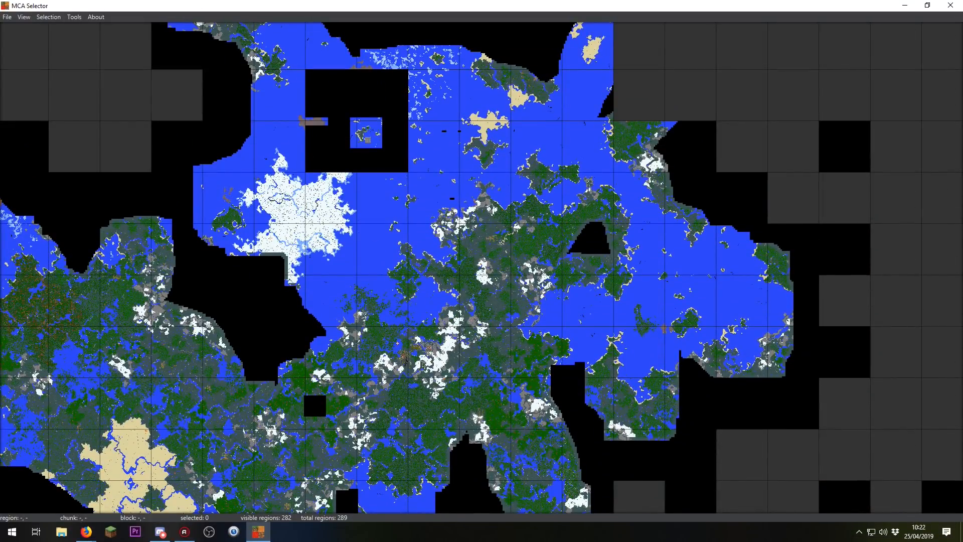
{"action": "left_click", "coordinate": [75, 16]}
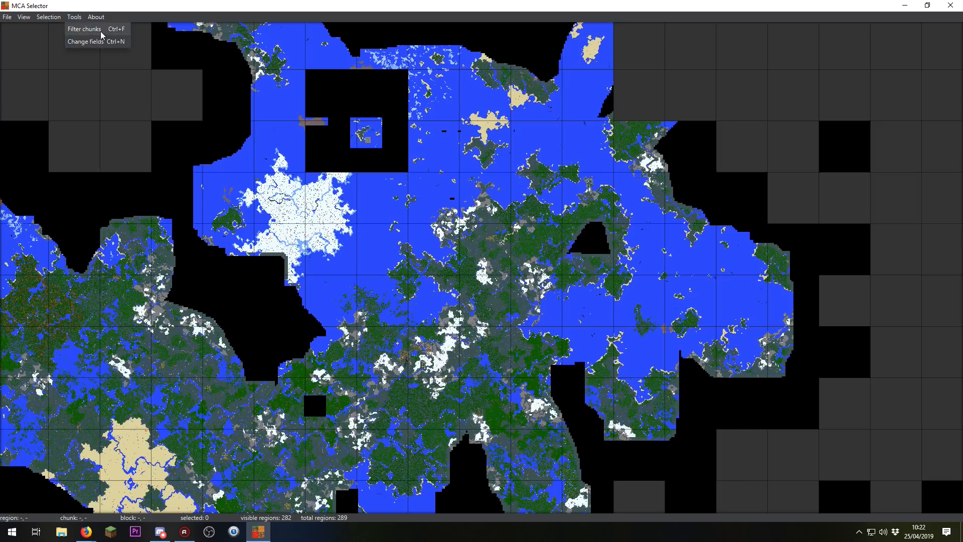
{"action": "left_click", "coordinate": [82, 29]}
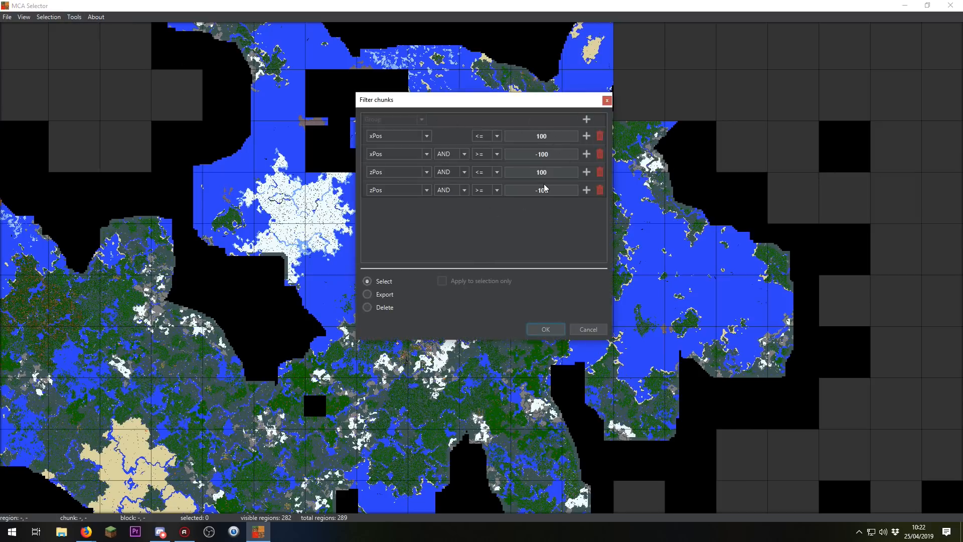
{"action": "left_click", "coordinate": [600, 154]}
{"action": "left_click", "coordinate": [600, 153]}
{"action": "left_click", "coordinate": [600, 153]}
{"action": "left_click", "coordinate": [426, 135]}
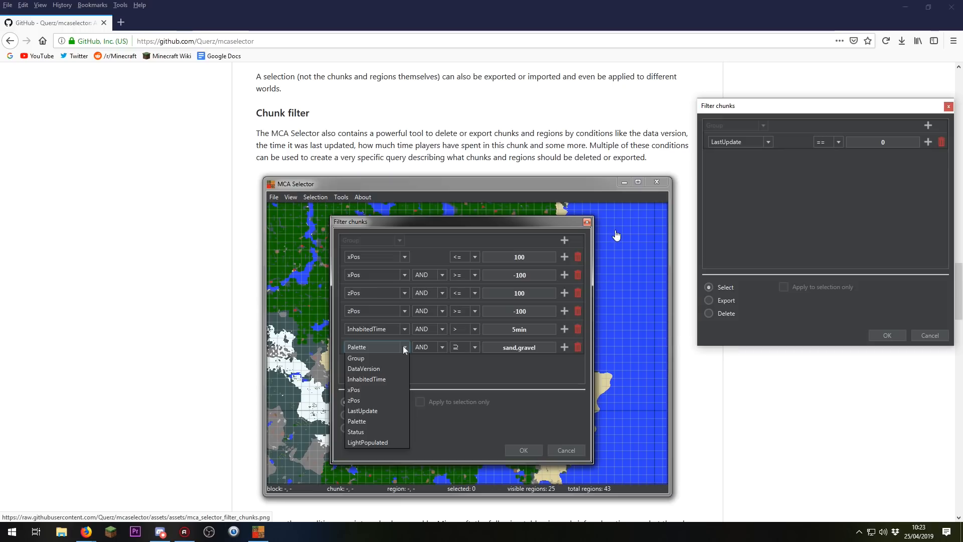
Check the documentation's LastUpdate format, set that condition to <= 2019-02-28, and run the filter to select the matching chunks.
{"action": "scroll", "coordinate": [618, 240], "scroll_direction": "down", "scroll_amount": 7}
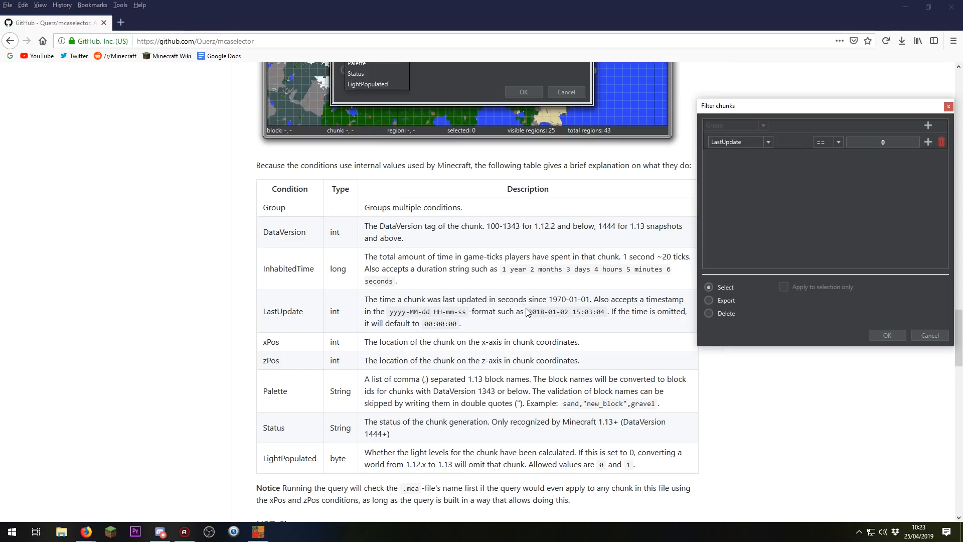
{"action": "left_click", "coordinate": [766, 156]}
{"action": "left_click", "coordinate": [747, 142]}
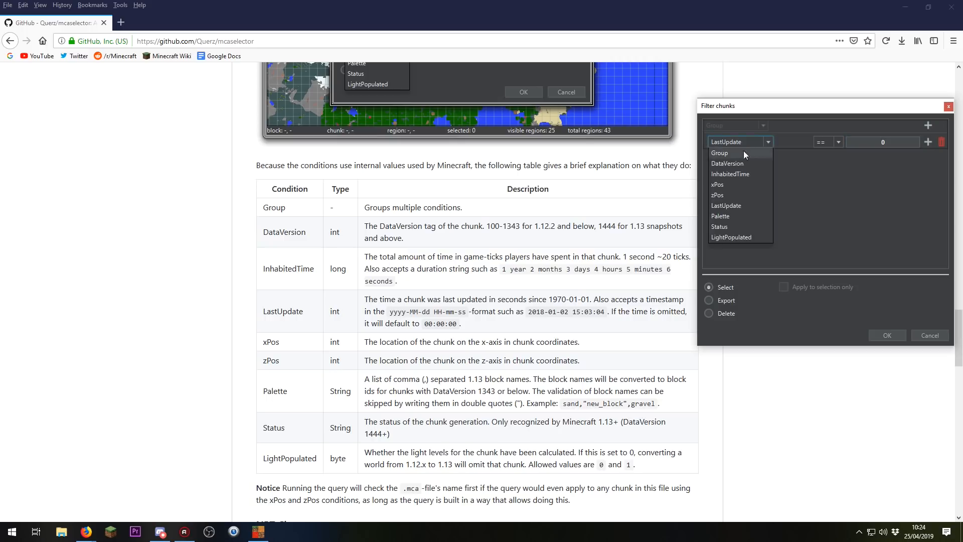
{"action": "left_click", "coordinate": [898, 143]}
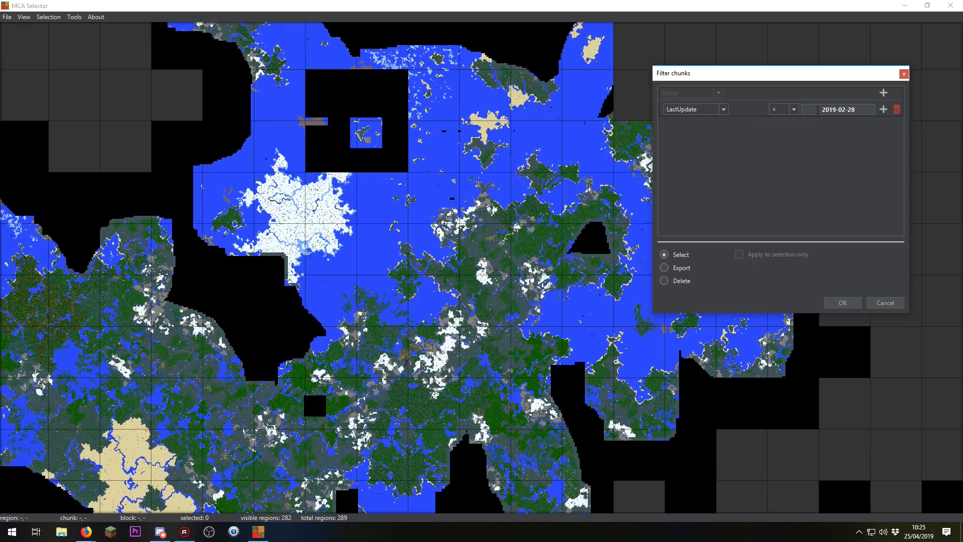
{"action": "left_click", "coordinate": [794, 110]}
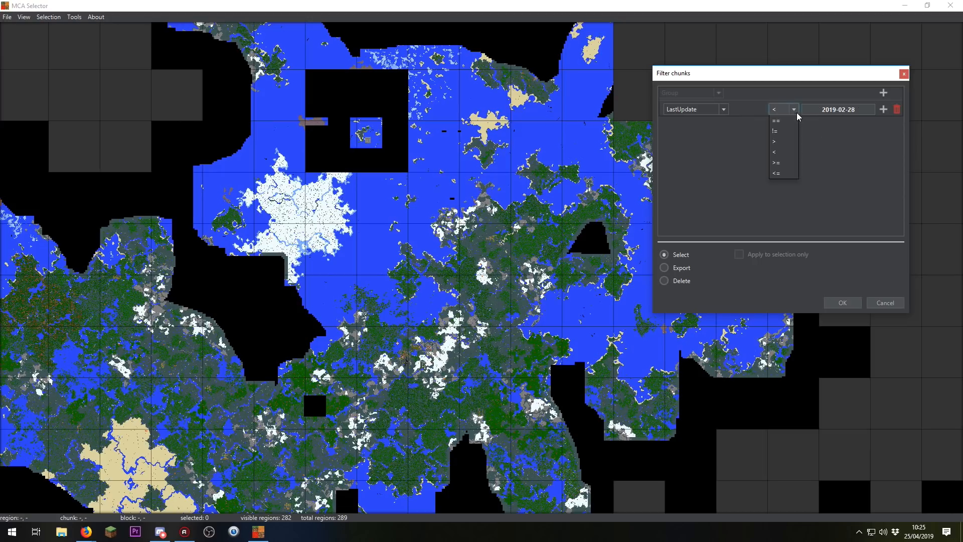
{"action": "left_click", "coordinate": [786, 172]}
{"action": "left_click", "coordinate": [828, 302]}
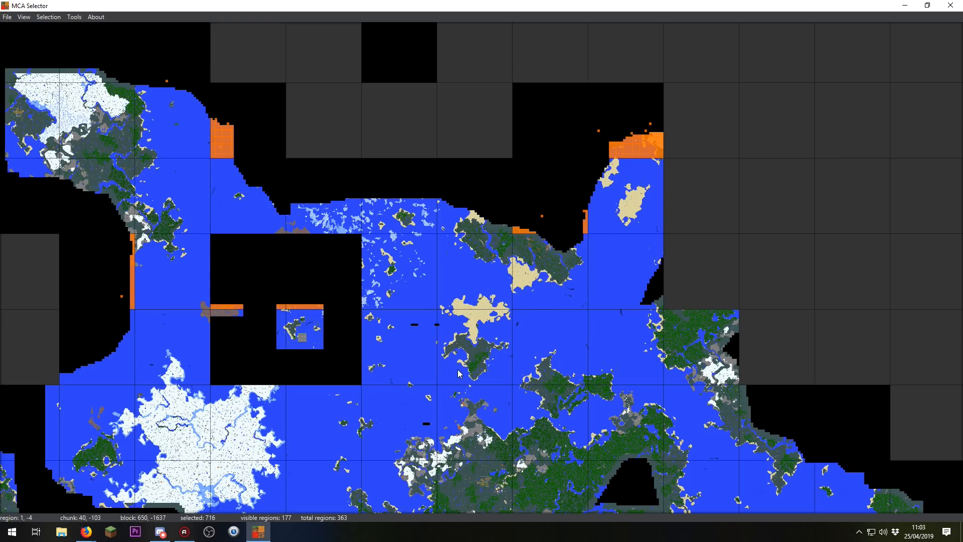
Examine the chunks selected by the LastUpdate filter along the northern coast, from the north-east peninsula to the north-west ocean.
{"action": "left_click_drag", "start_coordinate": [451, 365], "coordinate": [596, 247]}
{"action": "scroll", "coordinate": [582, 241], "scroll_direction": "up", "scroll_amount": 2}
{"action": "scroll", "coordinate": [570, 238], "scroll_direction": "up", "scroll_amount": 1}
{"action": "left_click_drag", "start_coordinate": [679, 168], "coordinate": [384, 321]}
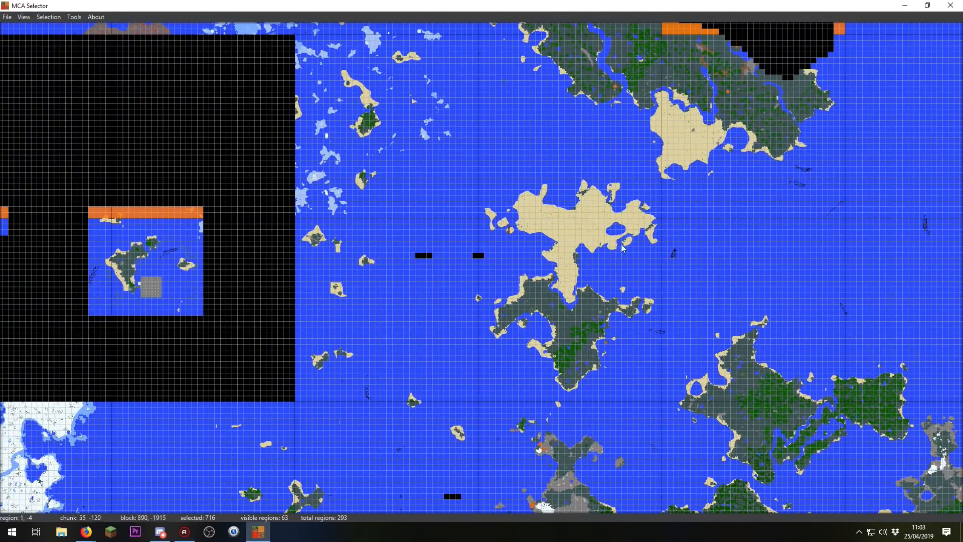
{"action": "scroll", "coordinate": [622, 256], "scroll_direction": "down", "scroll_amount": 2}
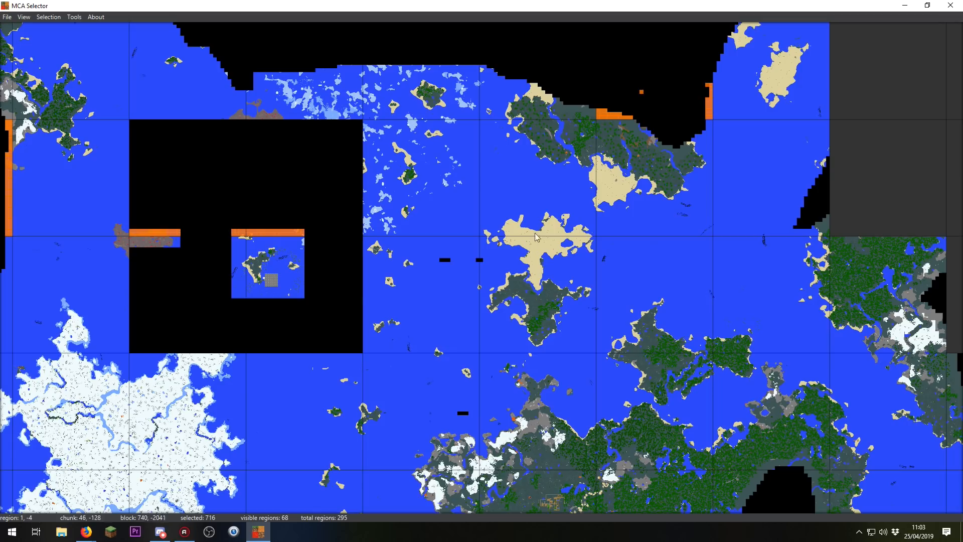
{"action": "left_click_drag", "start_coordinate": [667, 140], "coordinate": [545, 339]}
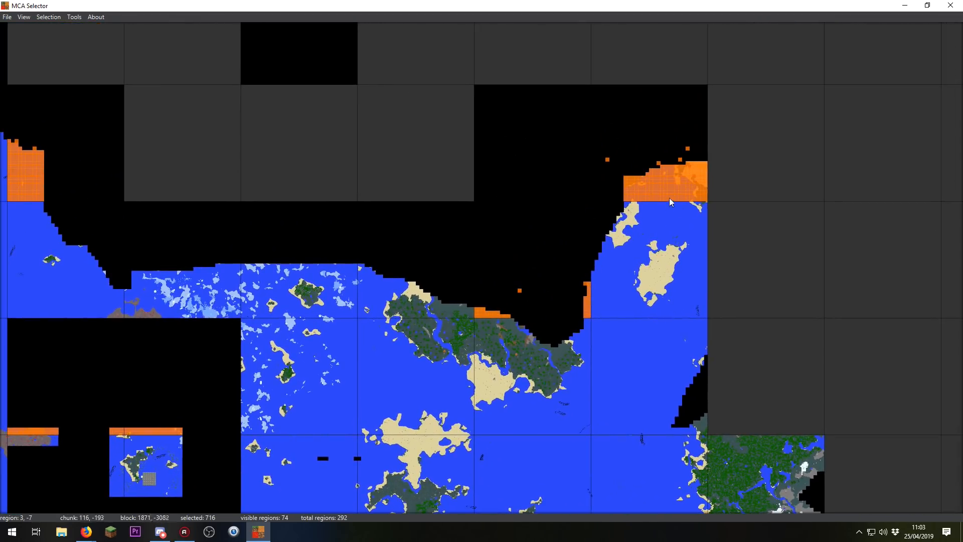
{"action": "left_click_drag", "start_coordinate": [99, 241], "coordinate": [522, 256]}
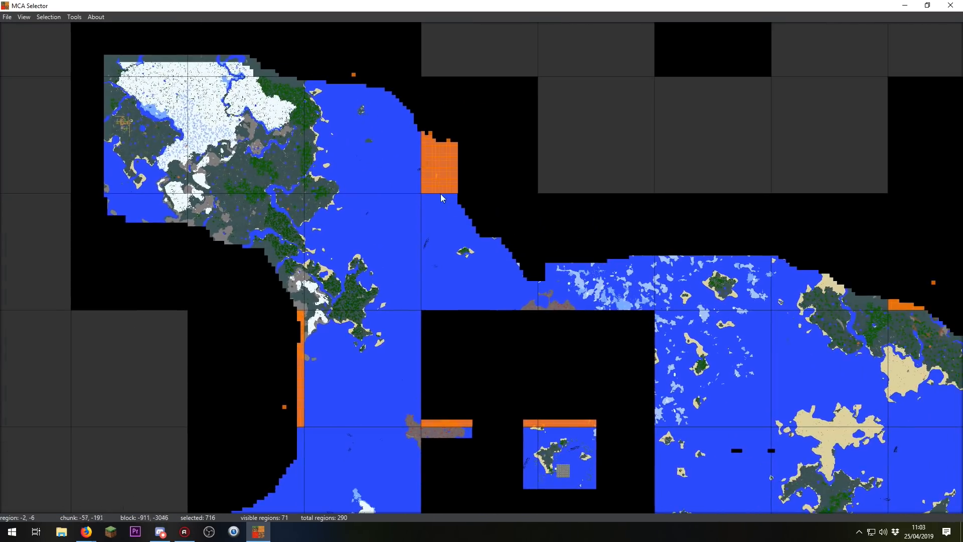
{"action": "scroll", "coordinate": [434, 154], "scroll_direction": "up", "scroll_amount": 2}
{"action": "left_click_drag", "start_coordinate": [387, 132], "coordinate": [480, 240]}
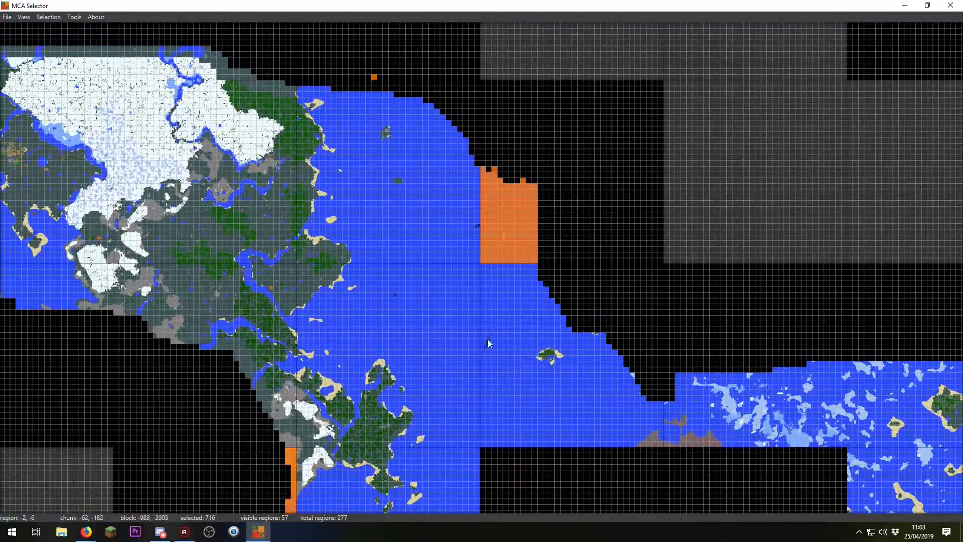
Examine the selected chunk strips on the western ocean edge and inside the large black rectangle.
{"action": "left_click_drag", "start_coordinate": [489, 347], "coordinate": [461, 116]}
{"action": "scroll", "coordinate": [510, 319], "scroll_direction": "down", "scroll_amount": 1}
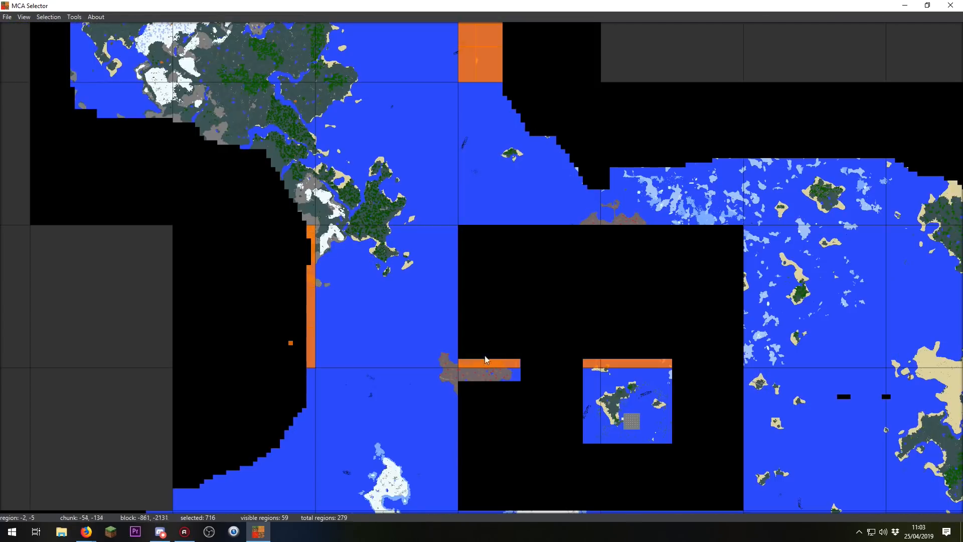
{"action": "left_click_drag", "start_coordinate": [490, 323], "coordinate": [483, 206]}
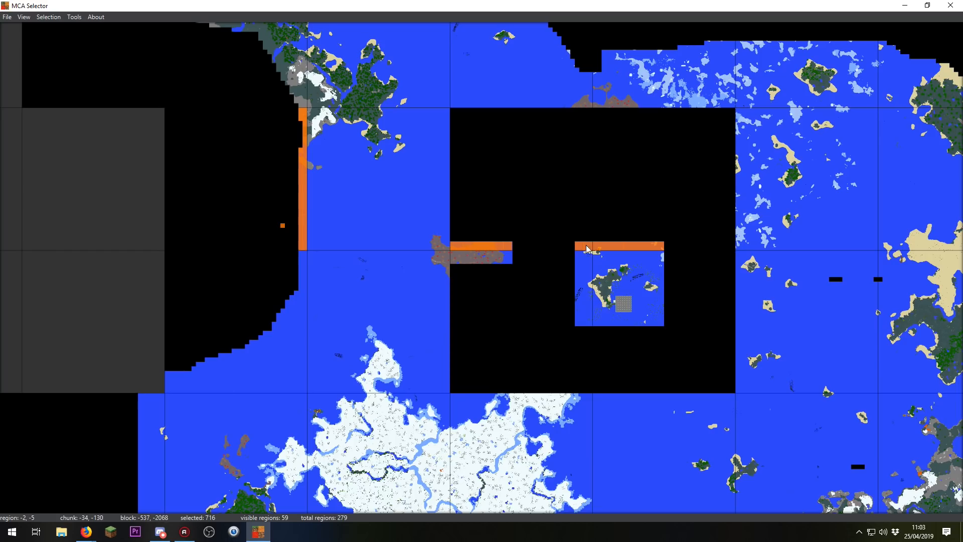
{"action": "scroll", "coordinate": [505, 260], "scroll_direction": "up", "scroll_amount": 2}
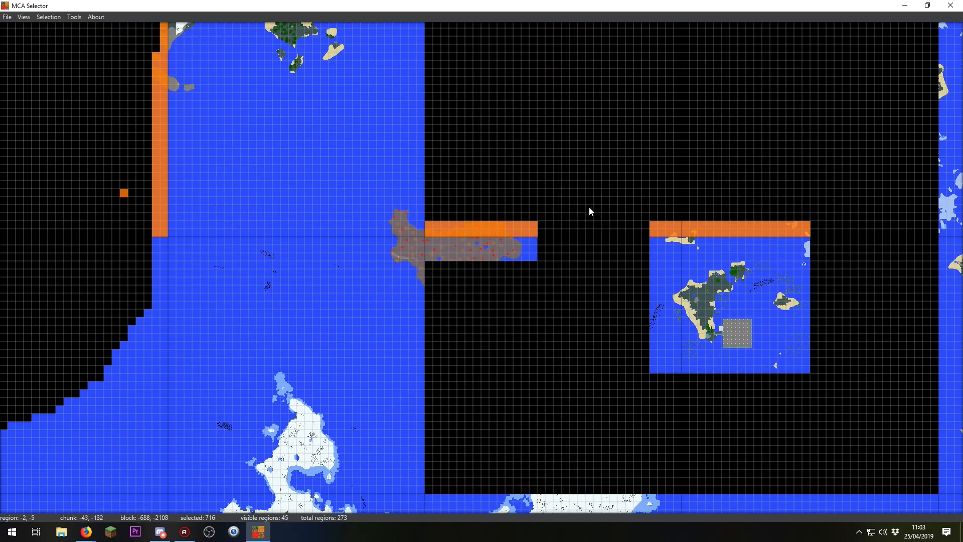
{"action": "scroll", "coordinate": [666, 281], "scroll_direction": "down", "scroll_amount": 3}
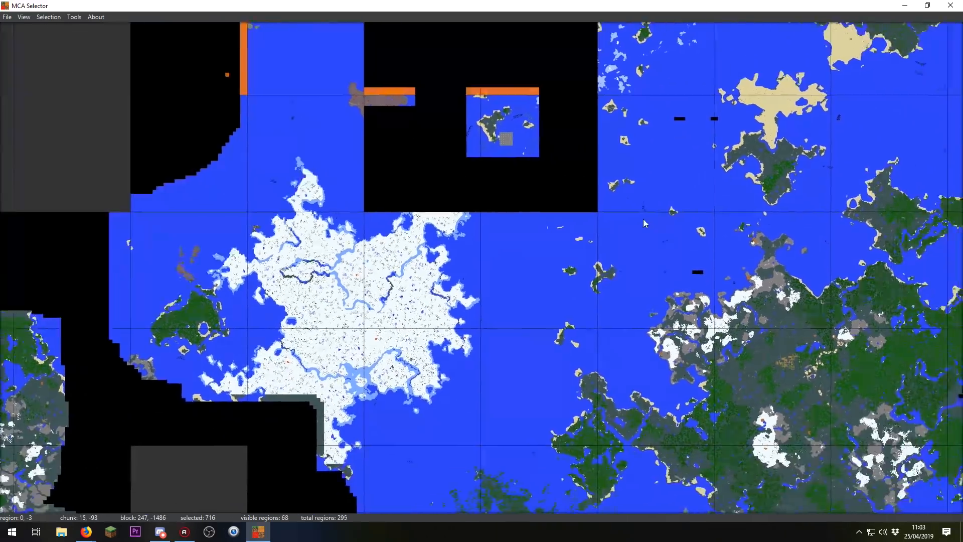
{"action": "left_click_drag", "start_coordinate": [645, 223], "coordinate": [385, 211]}
{"action": "left_click_drag", "start_coordinate": [869, 122], "coordinate": [714, 202]}
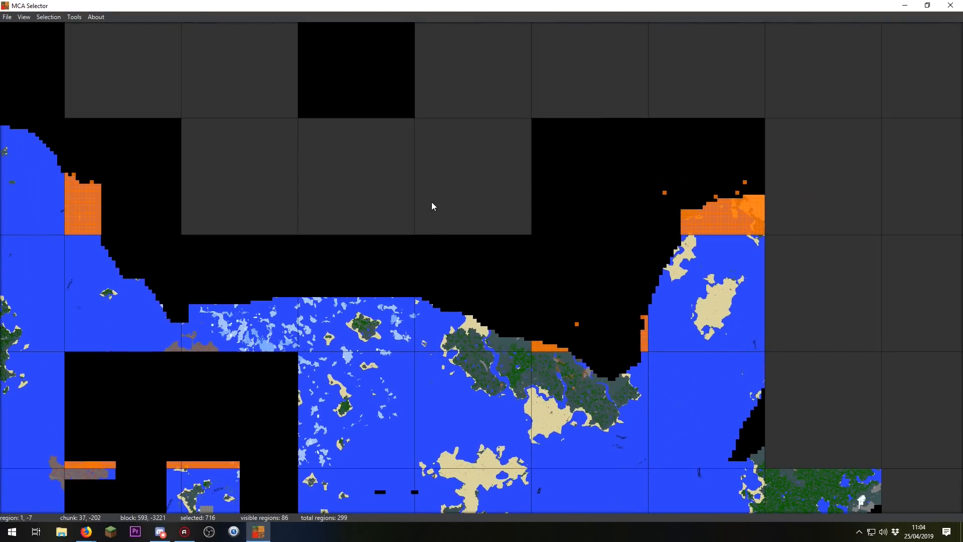
Open the chunk filter again and select all chunks with an InhabitedTime < 1 minute.
{"action": "left_click", "coordinate": [74, 16]}
{"action": "left_click", "coordinate": [70, 43]}
{"action": "left_click", "coordinate": [399, 135]}
{"action": "left_click", "coordinate": [407, 169]}
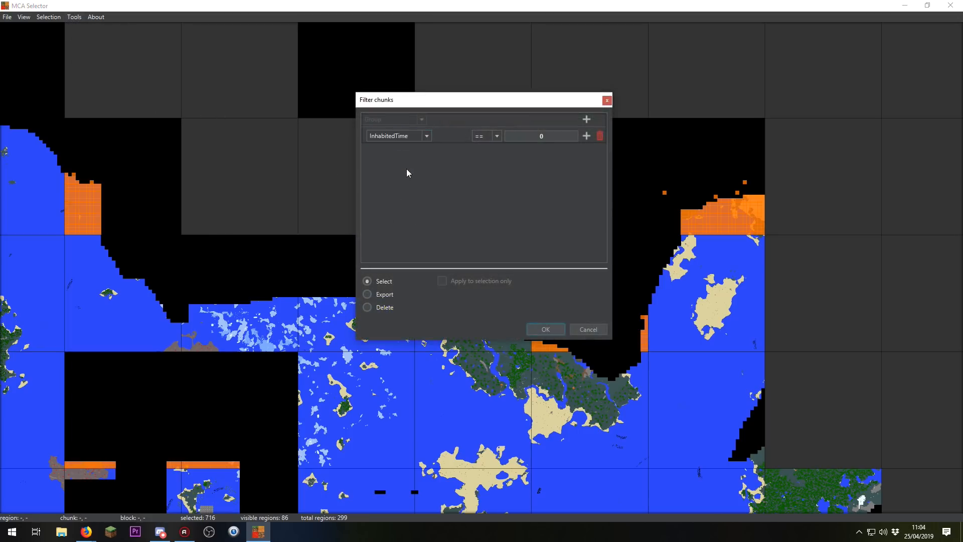
{"action": "left_click", "coordinate": [498, 136]}
{"action": "left_click", "coordinate": [489, 178]}
{"action": "double_click", "coordinate": [518, 134]}
{"action": "type", "text": "1 minute"}
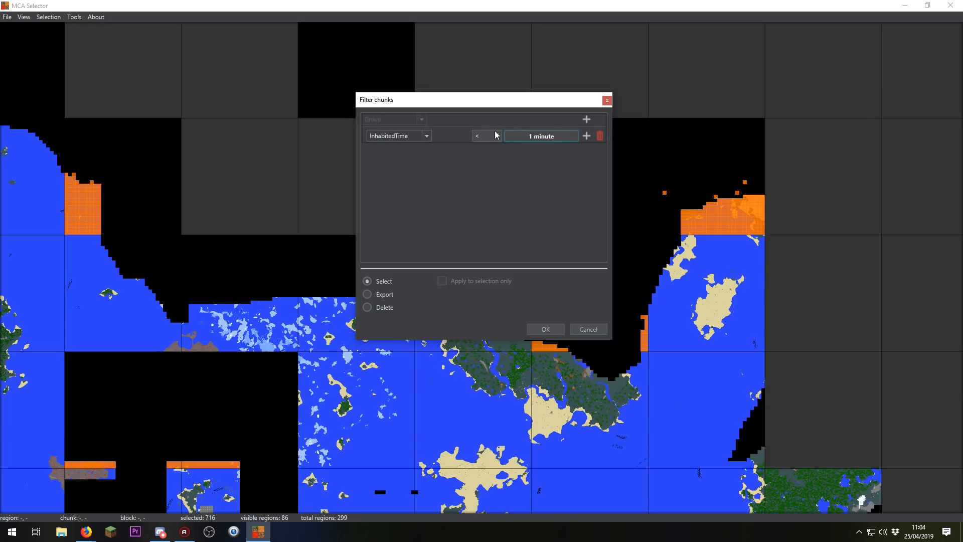
{"action": "left_click", "coordinate": [541, 329]}
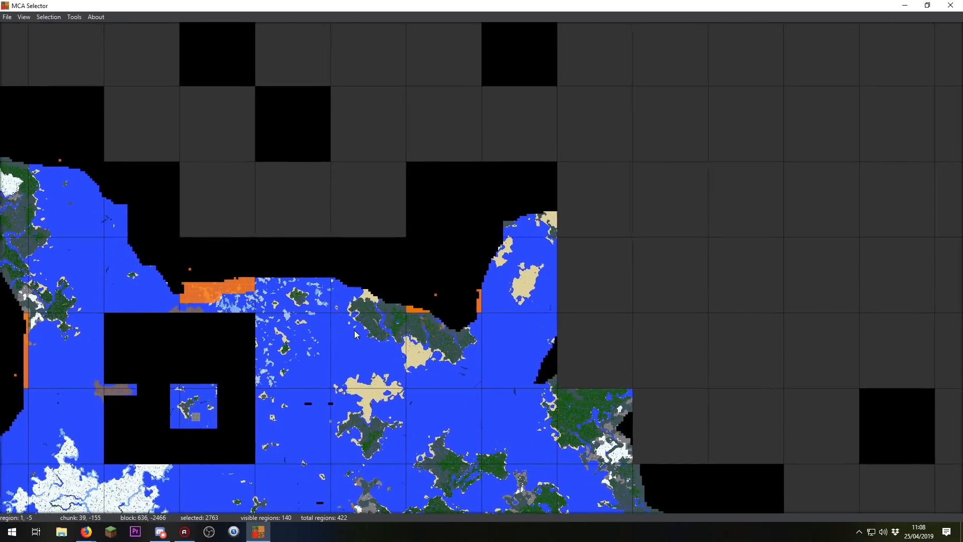
Review the chunks selected by the InhabitedTime filter across the world and delete them.
{"action": "left_click_drag", "start_coordinate": [206, 279], "coordinate": [417, 274]}
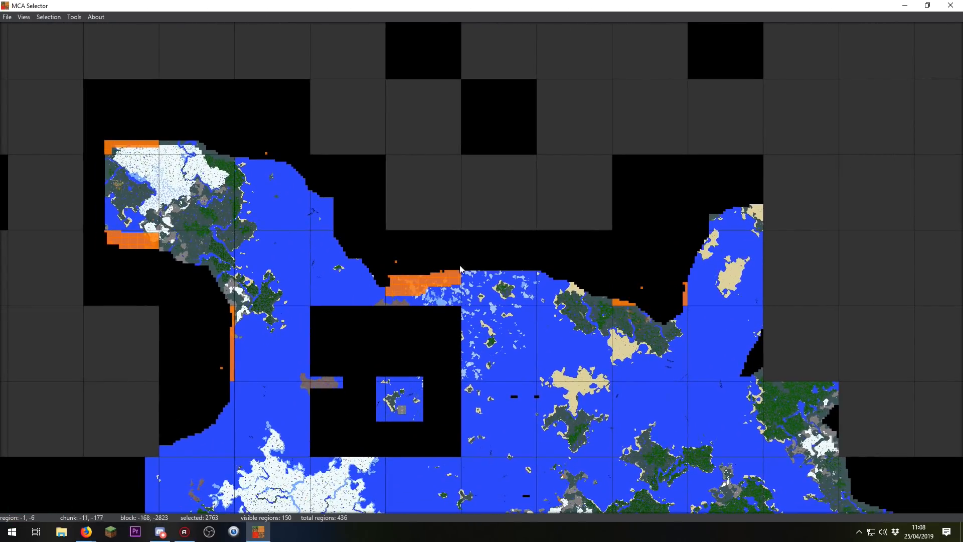
{"action": "left_click_drag", "start_coordinate": [249, 241], "coordinate": [489, 301]}
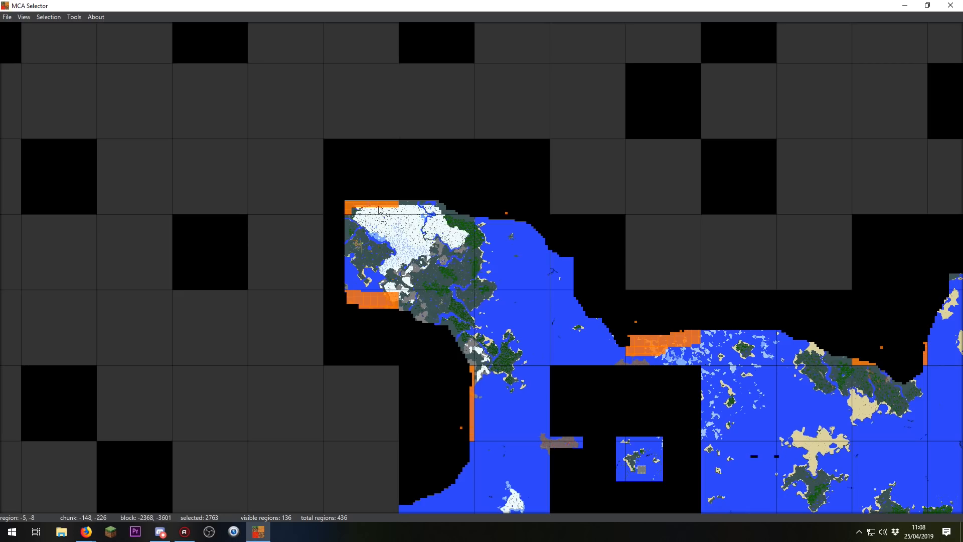
{"action": "left_click_drag", "start_coordinate": [519, 444], "coordinate": [512, 238]}
{"action": "left_click_drag", "start_coordinate": [63, 410], "coordinate": [389, 246]}
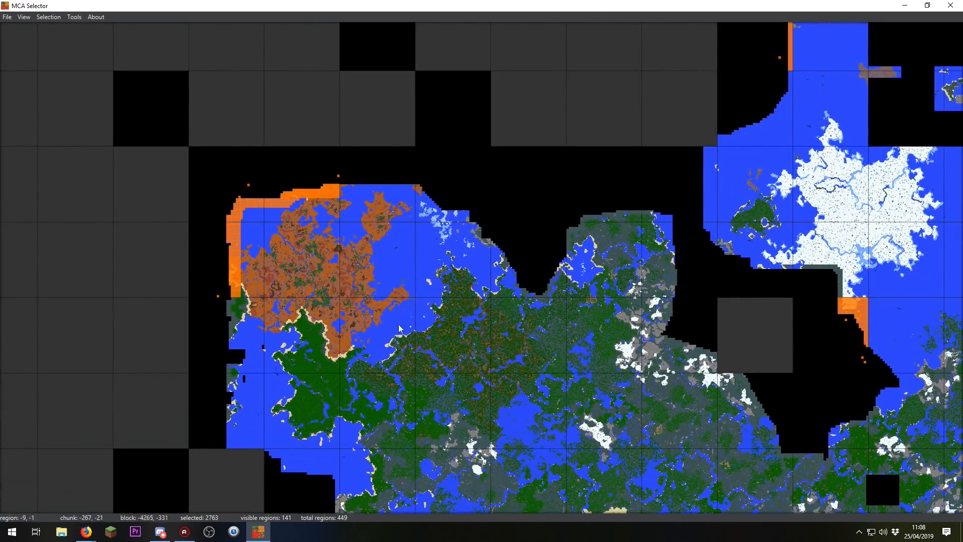
{"action": "left_click_drag", "start_coordinate": [499, 354], "coordinate": [379, 132]}
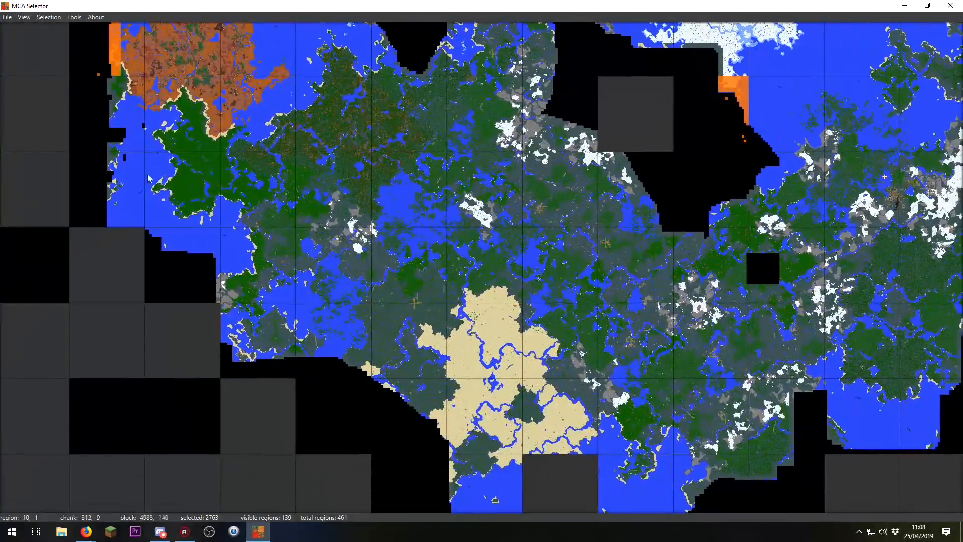
{"action": "left_click_drag", "start_coordinate": [723, 185], "coordinate": [318, 519]}
{"action": "left_click_drag", "start_coordinate": [569, 186], "coordinate": [563, 254]}
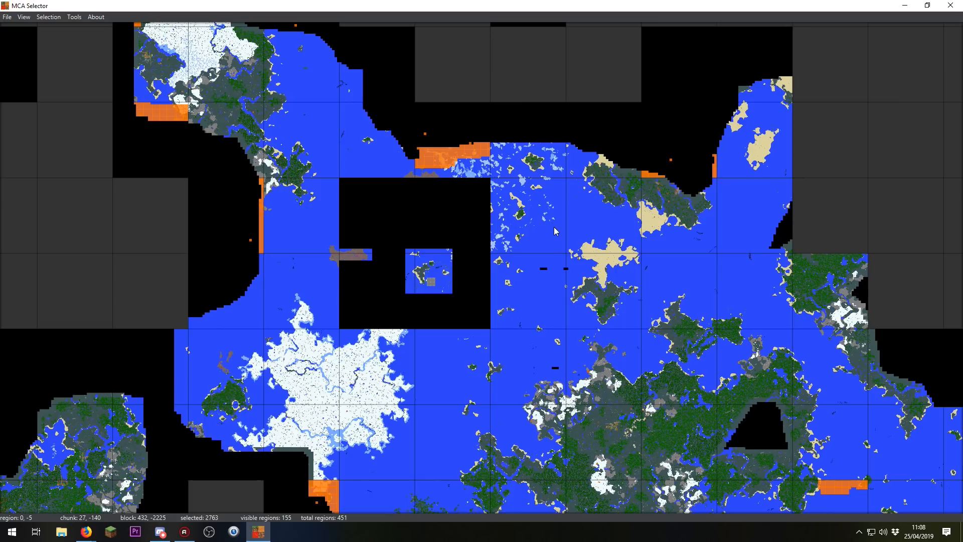
{"action": "key", "text": "ctrl+d"}
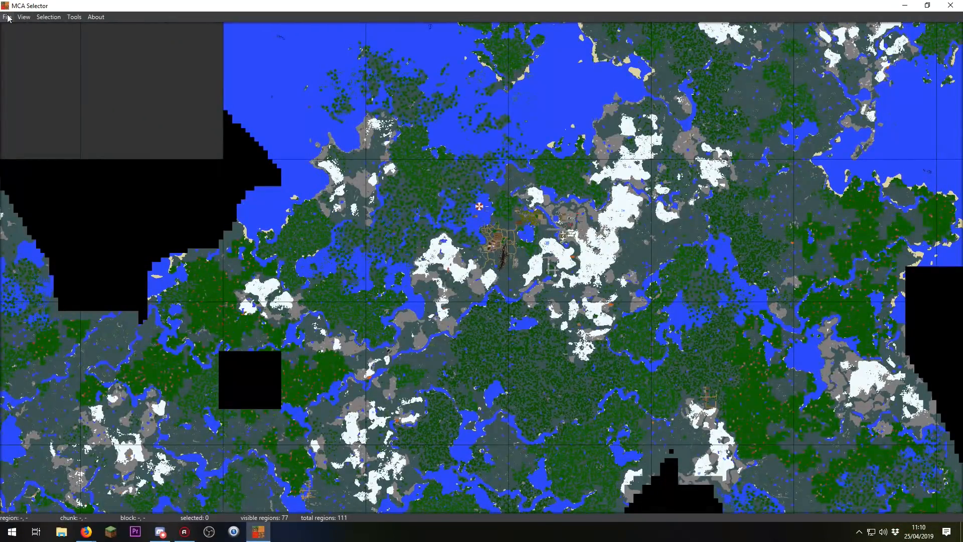
Open the region folder inside DIM1 of the Survival Guide Backup 19-03-19 world.
{"action": "left_click", "coordinate": [23, 16]}
{"action": "left_click", "coordinate": [28, 29]}
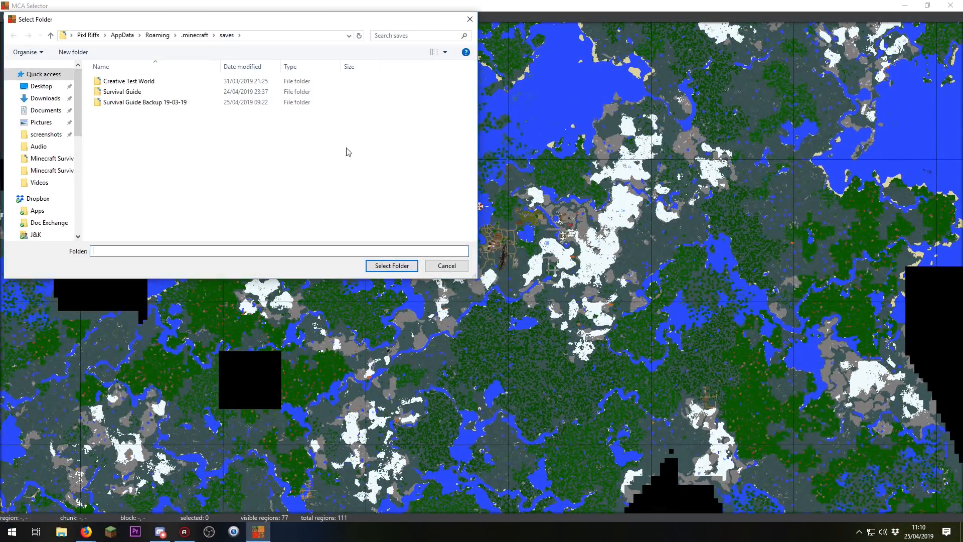
{"action": "double_click", "coordinate": [161, 102]}
{"action": "double_click", "coordinate": [143, 113]}
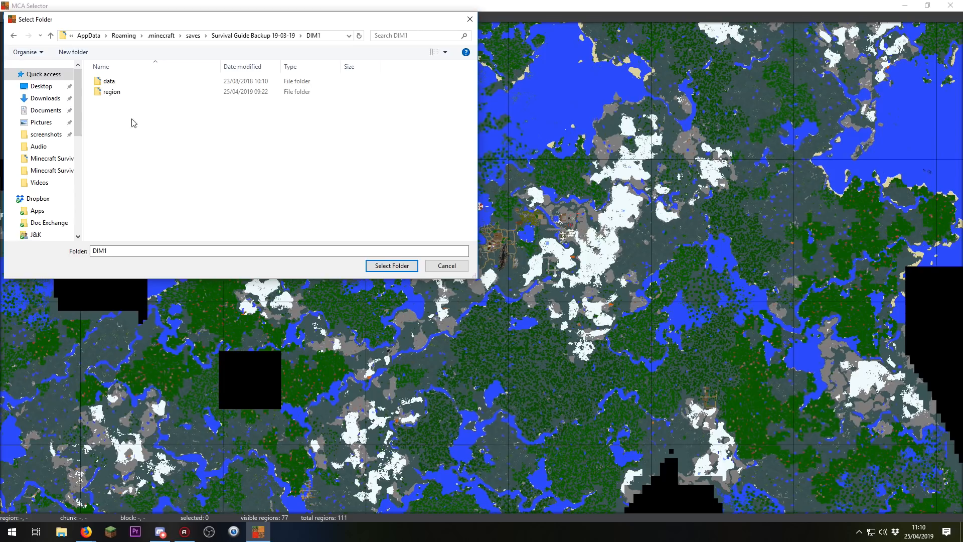
{"action": "double_click", "coordinate": [135, 92]}
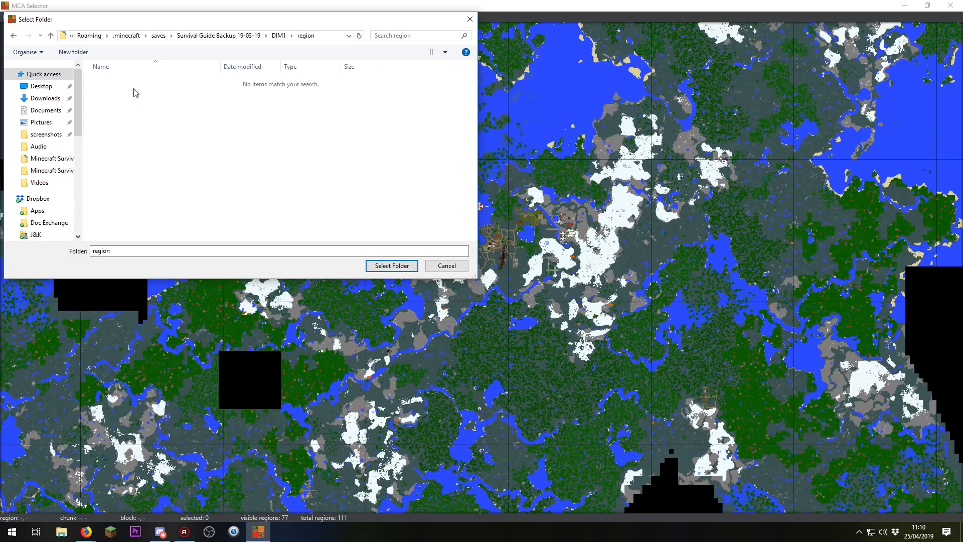
{"action": "left_click", "coordinate": [392, 266]}
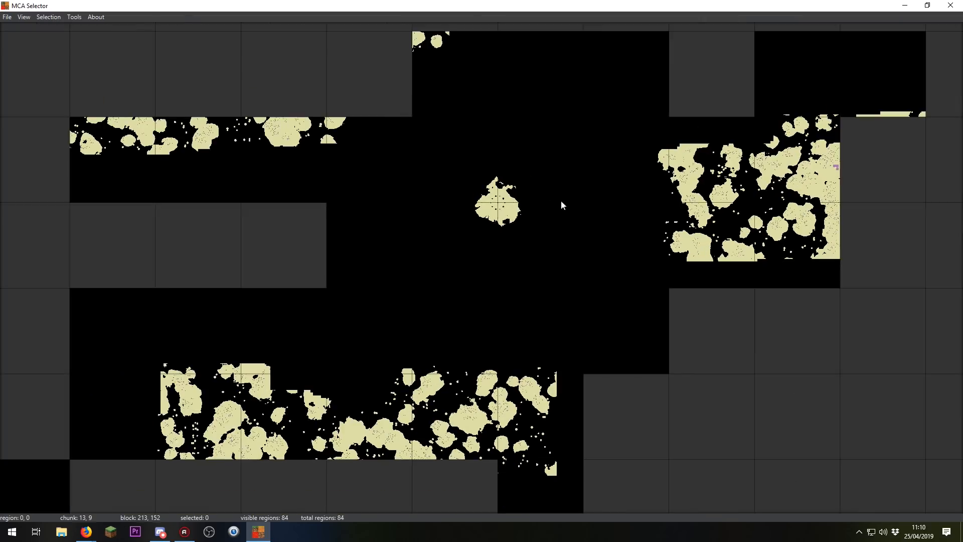
Examine the explored End islands stretching far west and east of the small central island.
{"action": "left_click_drag", "start_coordinate": [496, 201], "coordinate": [452, 279]}
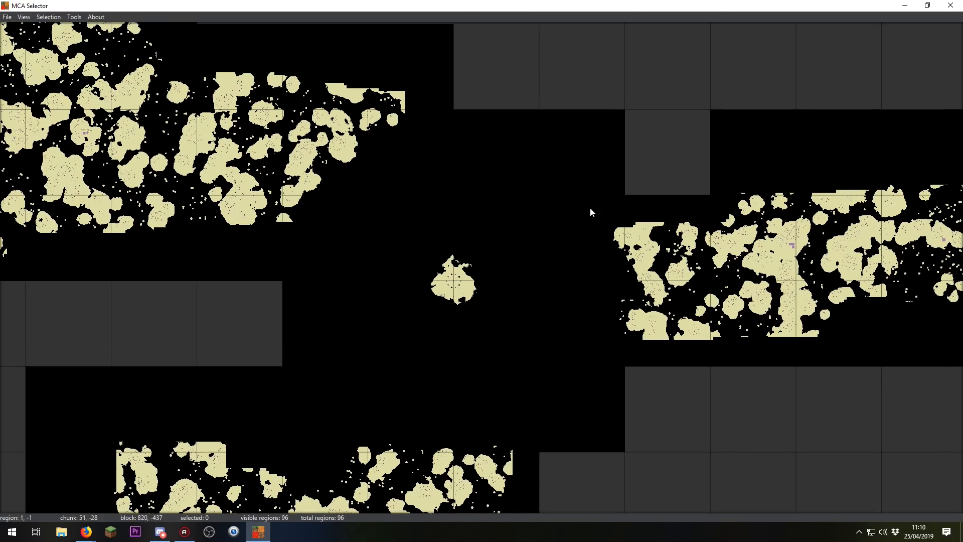
{"action": "left_click_drag", "start_coordinate": [351, 205], "coordinate": [645, 307]}
{"action": "left_click_drag", "start_coordinate": [311, 308], "coordinate": [627, 256]}
{"action": "left_click_drag", "start_coordinate": [216, 233], "coordinate": [693, 173]}
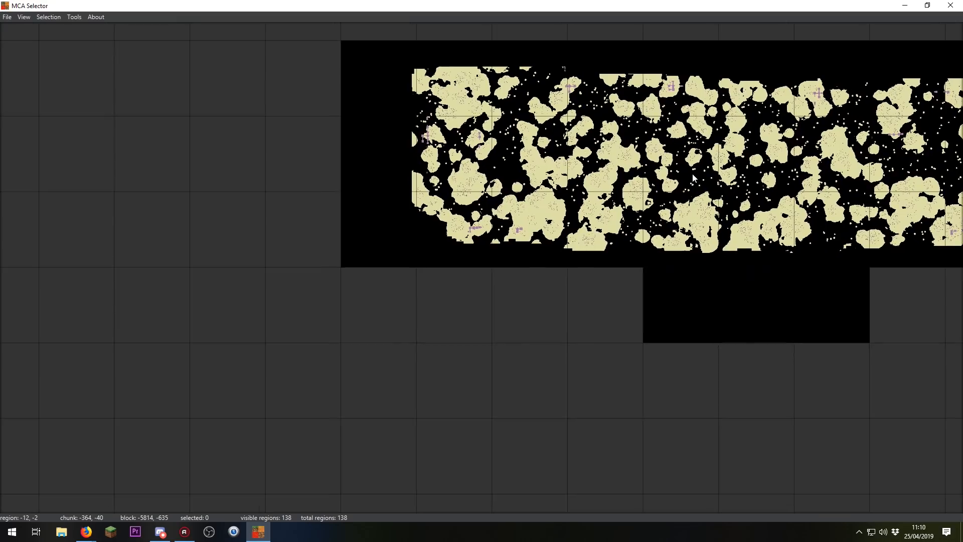
{"action": "left_click_drag", "start_coordinate": [838, 203], "coordinate": [407, 226]}
{"action": "scroll", "coordinate": [477, 274], "scroll_direction": "down", "scroll_amount": 3}
{"action": "left_click_drag", "start_coordinate": [845, 280], "coordinate": [414, 142]}
{"action": "left_click_drag", "start_coordinate": [732, 165], "coordinate": [519, 313]}
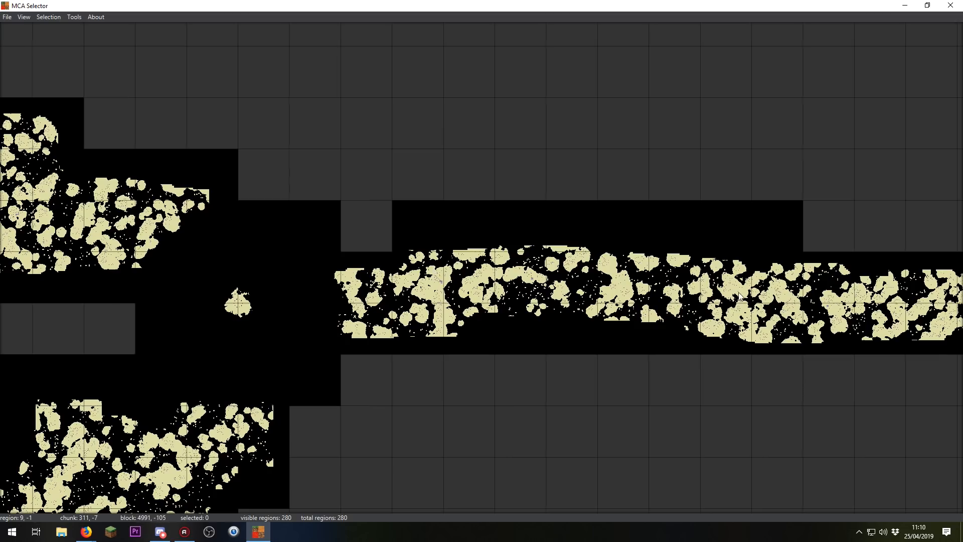
{"action": "left_click_drag", "start_coordinate": [739, 296], "coordinate": [372, 255]}
{"action": "left_click_drag", "start_coordinate": [118, 245], "coordinate": [553, 259]}
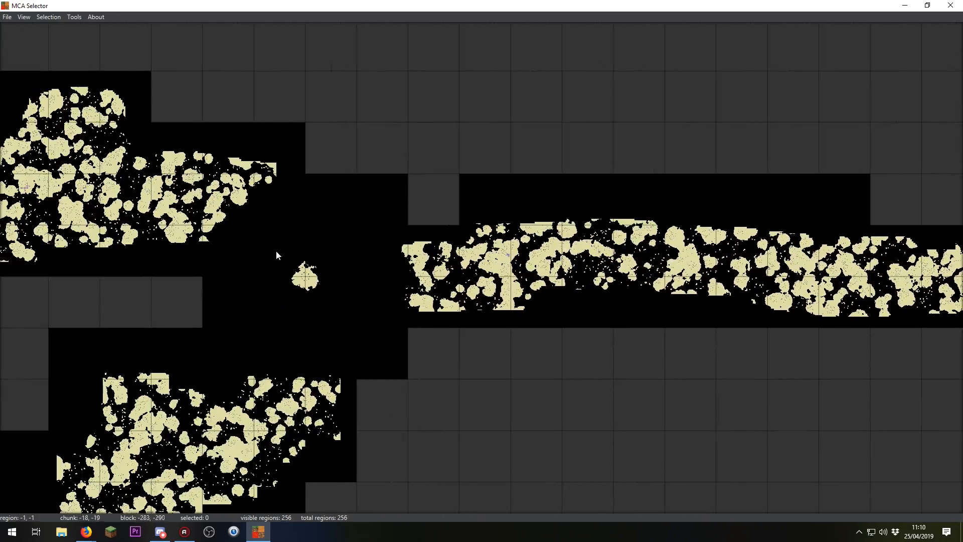
Inspect the central End island up close and the outer islands to its north-west and south.
{"action": "left_click_drag", "start_coordinate": [392, 180], "coordinate": [499, 397]}
{"action": "left_click_drag", "start_coordinate": [322, 418], "coordinate": [443, 232]}
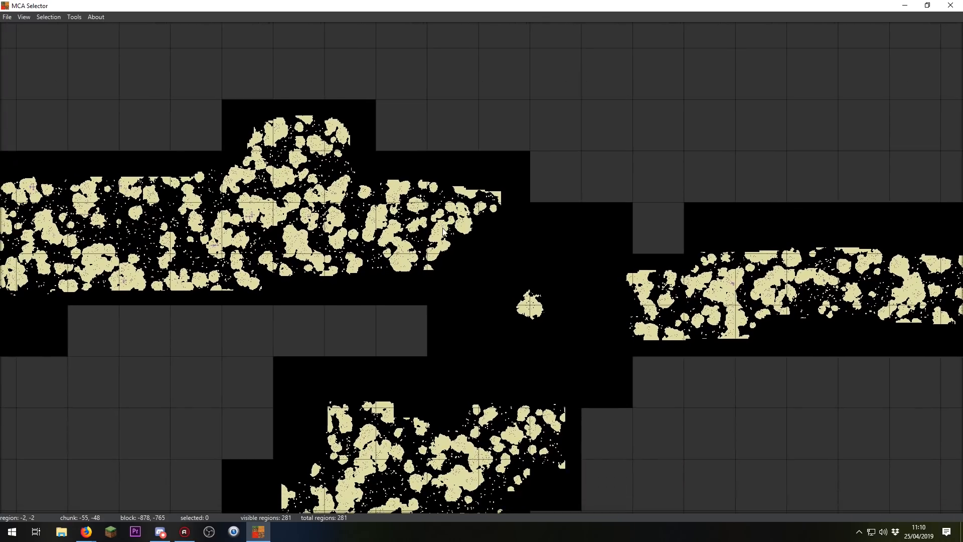
{"action": "scroll", "coordinate": [580, 311], "scroll_direction": "up", "scroll_amount": 9}
{"action": "left_click_drag", "start_coordinate": [667, 409], "coordinate": [536, 219]}
{"action": "scroll", "coordinate": [762, 207], "scroll_direction": "down", "scroll_amount": 6}
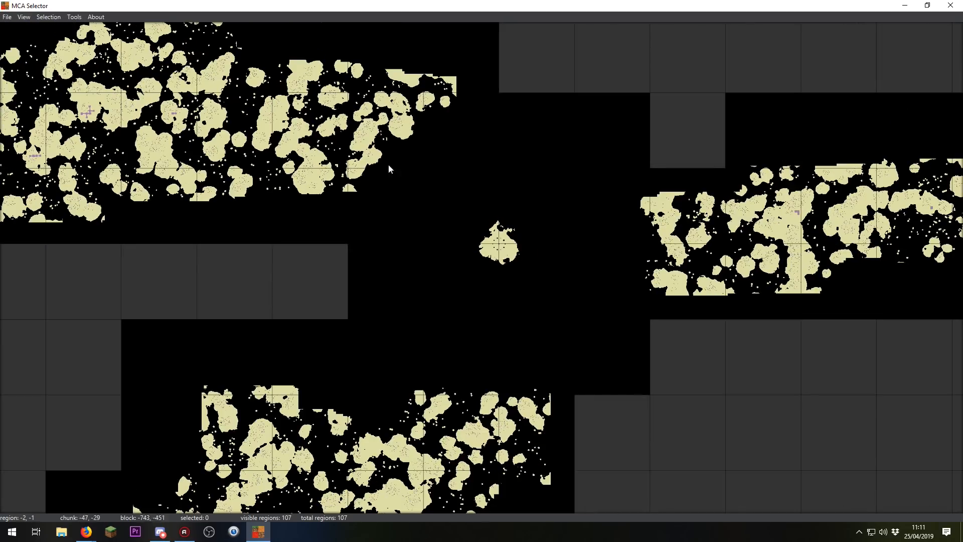
{"action": "scroll", "coordinate": [494, 423], "scroll_direction": "down", "scroll_amount": 3}
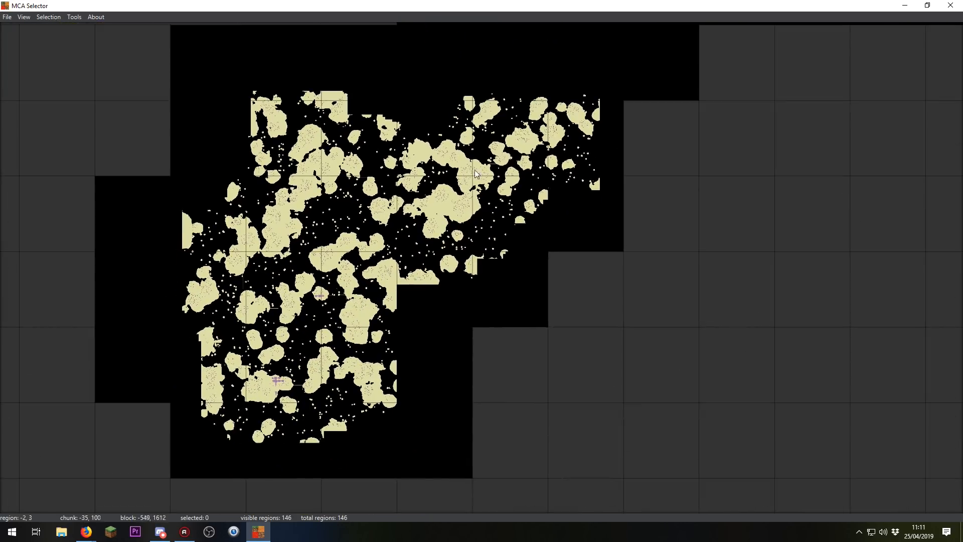
Select the long strip of far-eastern End regions, from nine regions east of the centre to the explored edge, and delete it.
{"action": "scroll", "coordinate": [252, 285], "scroll_direction": "up", "scroll_amount": 3}
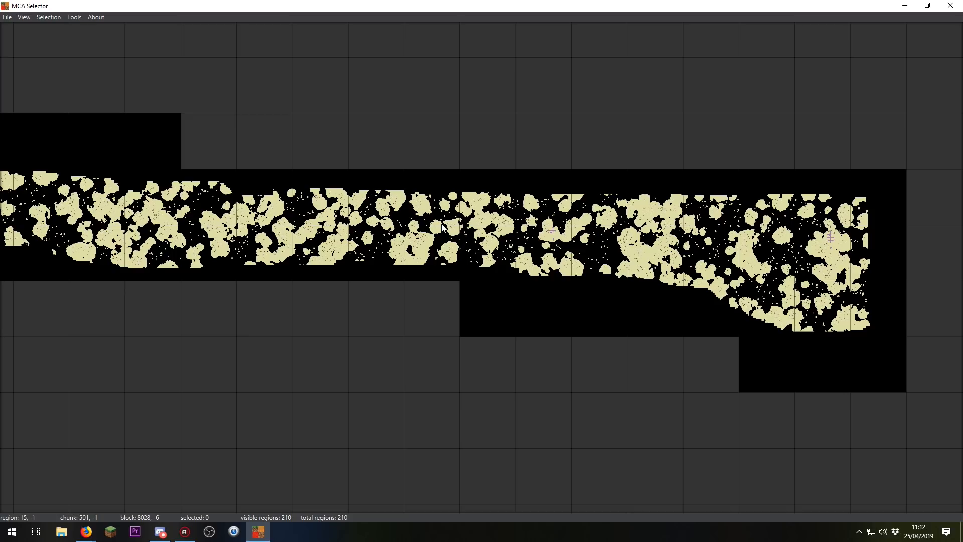
{"action": "left_click_drag", "start_coordinate": [785, 248], "coordinate": [494, 261]}
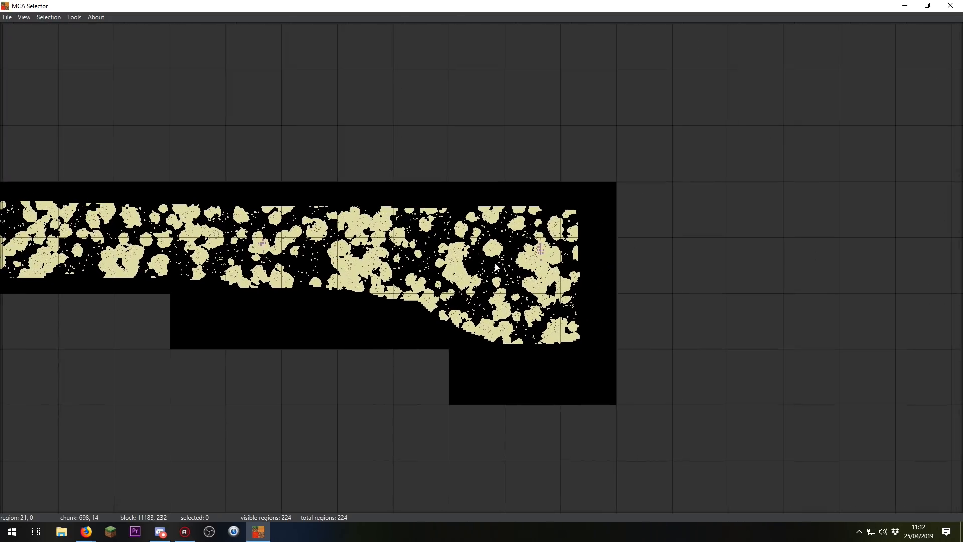
{"action": "left_click_drag", "start_coordinate": [91, 270], "coordinate": [336, 263]}
{"action": "left_click_drag", "start_coordinate": [258, 236], "coordinate": [453, 245]}
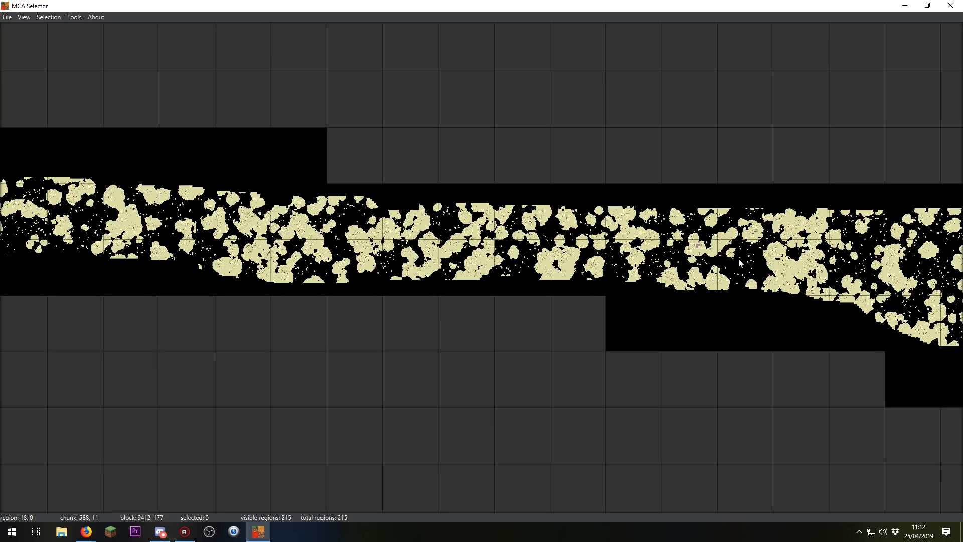
{"action": "left_click_drag", "start_coordinate": [738, 258], "coordinate": [528, 251]}
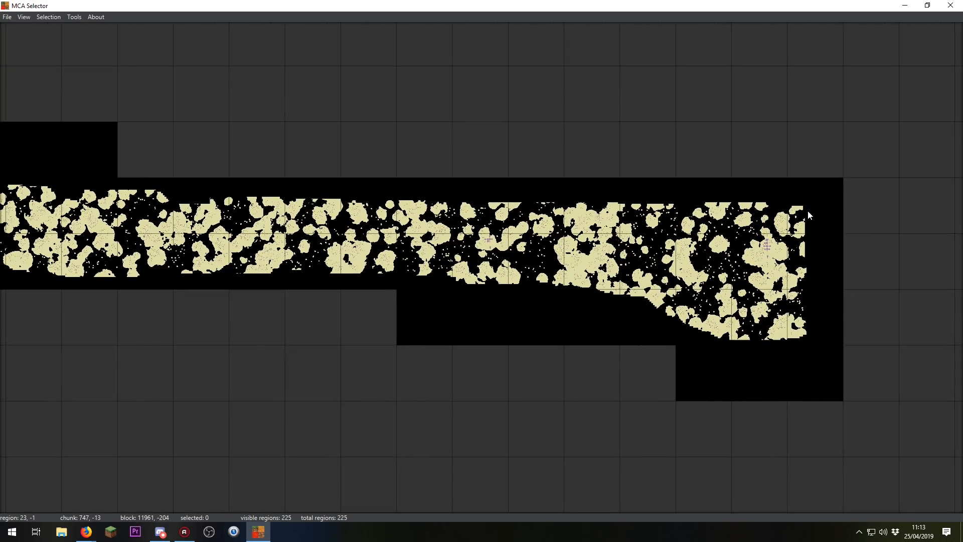
{"action": "mouse_move", "coordinate": [817, 204]}
{"action": "left_mouse_down"}
{"action": "mouse_move", "coordinate": [360, 237]}
{"action": "mouse_move", "coordinate": [85, 298]}
{"action": "mouse_move", "coordinate": [11, 360]}
{"action": "left_mouse_up"}
{"action": "left_click_drag", "start_coordinate": [168, 277], "coordinate": [327, 326]}
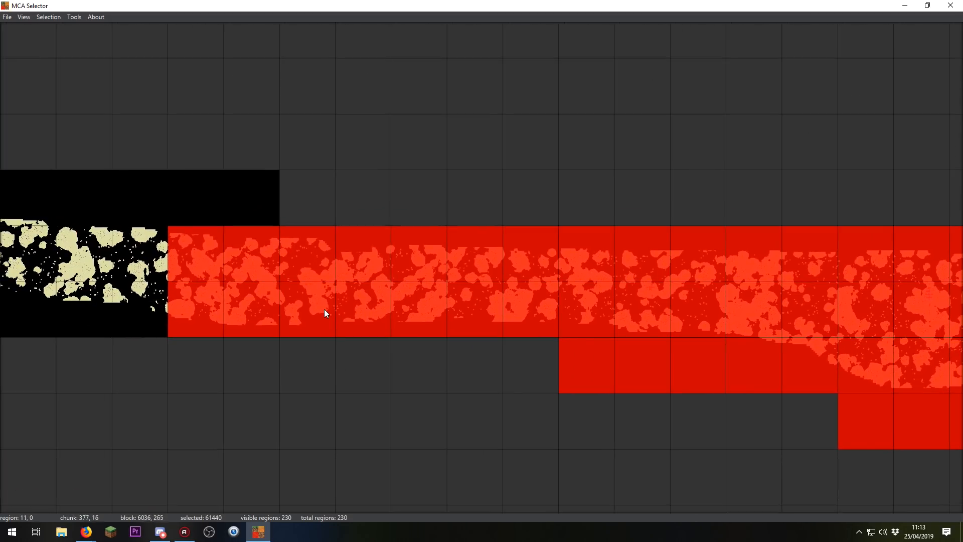
{"action": "key", "text": "ctrl+d"}
{"action": "left_click", "coordinate": [528, 223]}
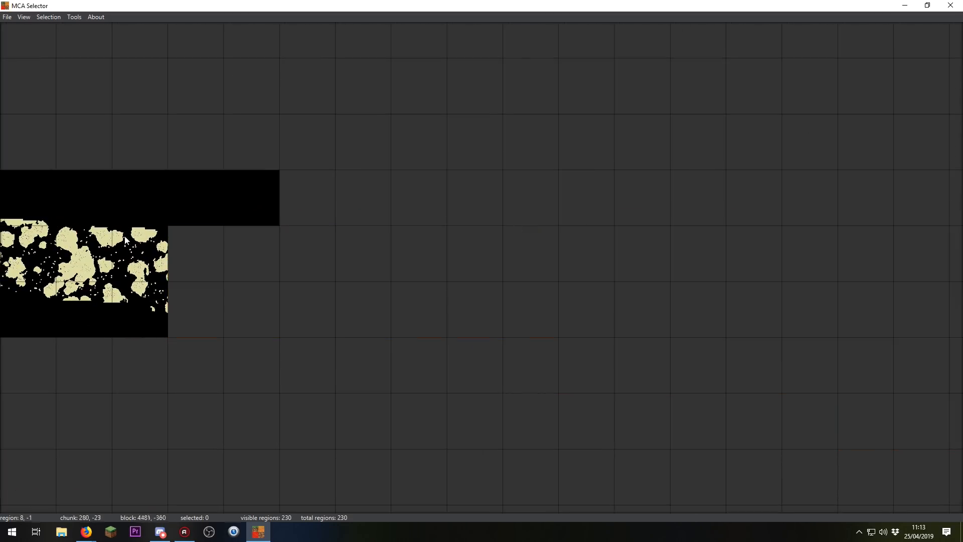
Select the four regions around the central End island, and try adding and removing the neighbouring region to the east.
{"action": "left_click_drag", "start_coordinate": [208, 254], "coordinate": [723, 276]}
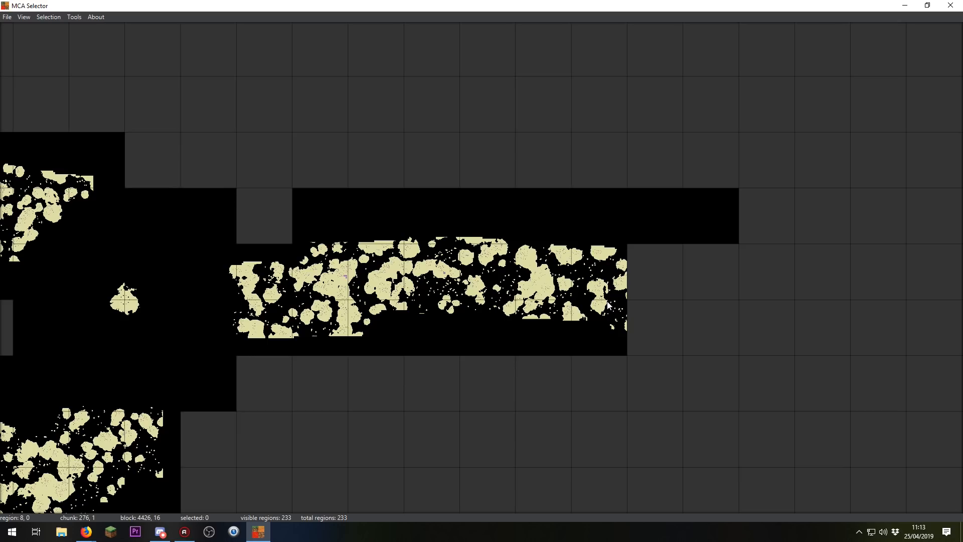
{"action": "left_click_drag", "start_coordinate": [320, 337], "coordinate": [667, 281]}
{"action": "mouse_move", "coordinate": [400, 378]}
{"action": "left_mouse_down"}
{"action": "mouse_move", "coordinate": [535, 238]}
{"action": "mouse_move", "coordinate": [536, 222]}
{"action": "left_mouse_up"}
{"action": "left_click_drag", "start_coordinate": [567, 471], "coordinate": [331, 309]}
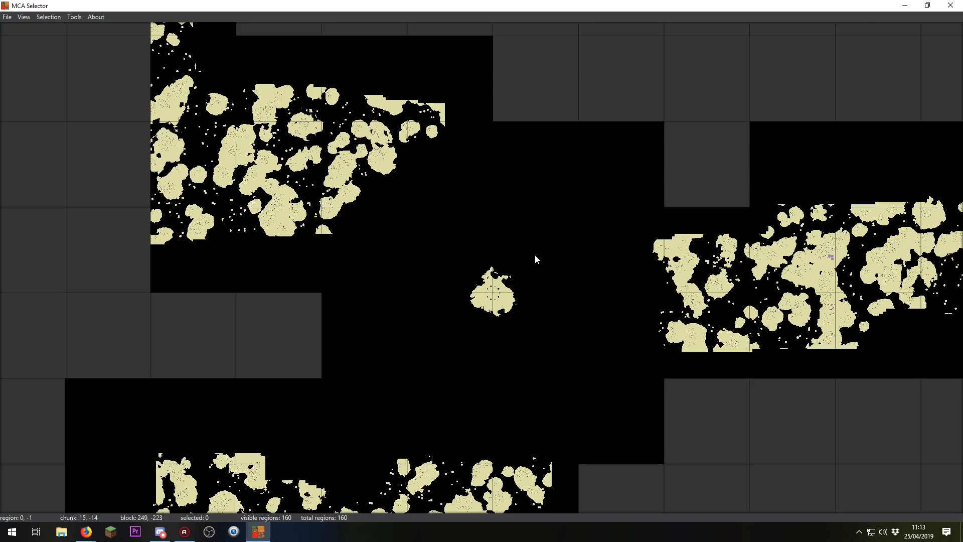
{"action": "mouse_move", "coordinate": [474, 254]}
{"action": "left_mouse_down"}
{"action": "mouse_move", "coordinate": [524, 262]}
{"action": "mouse_move", "coordinate": [478, 333]}
{"action": "mouse_move", "coordinate": [468, 319]}
{"action": "left_mouse_up"}
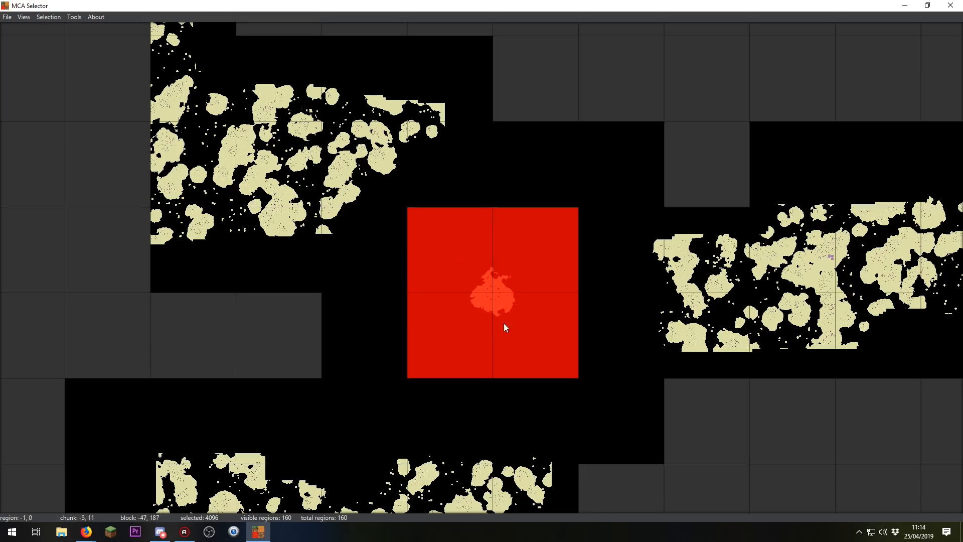
{"action": "scroll", "coordinate": [498, 303], "scroll_direction": "up", "scroll_amount": 2}
{"action": "left_click_drag", "start_coordinate": [553, 358], "coordinate": [530, 278]}
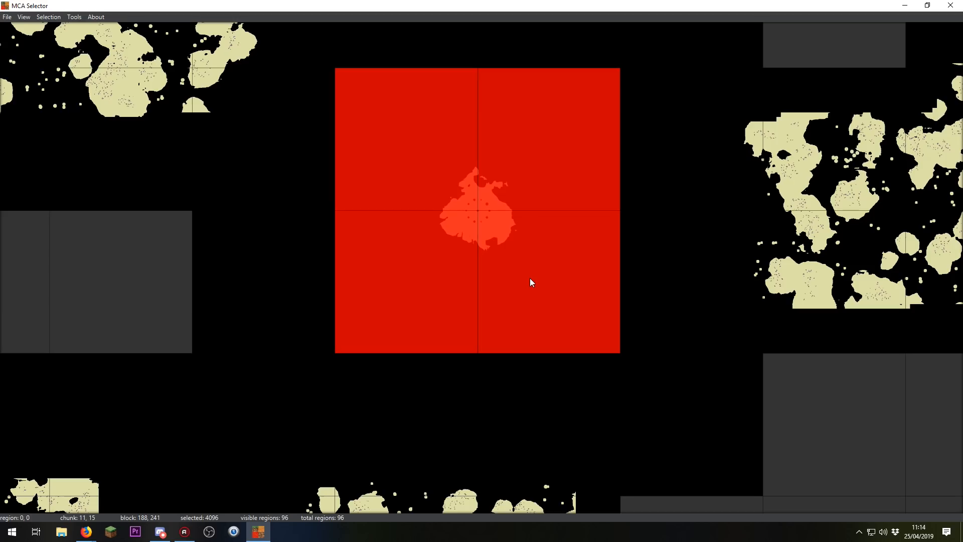
{"action": "scroll", "coordinate": [532, 215], "scroll_direction": "down", "scroll_amount": 2}
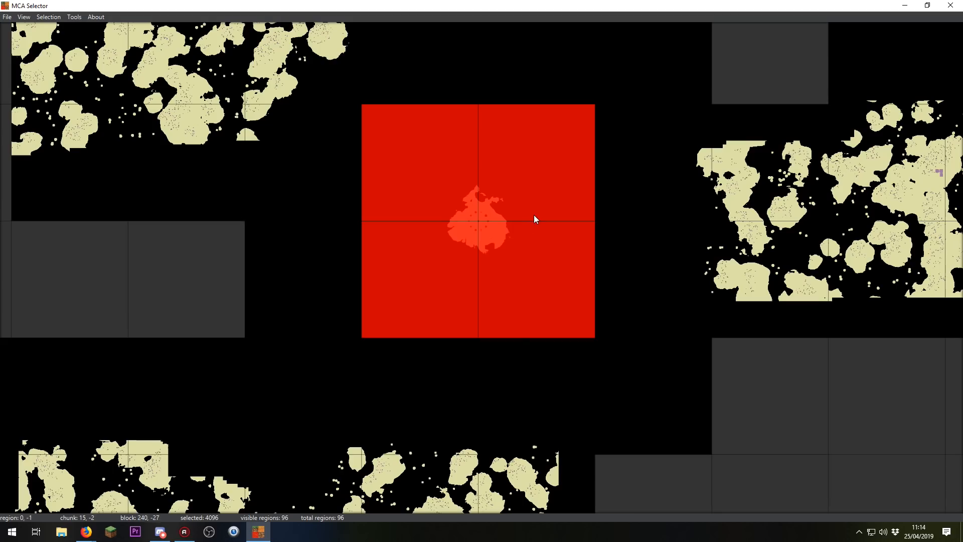
{"action": "left_click_drag", "start_coordinate": [527, 179], "coordinate": [477, 254]}
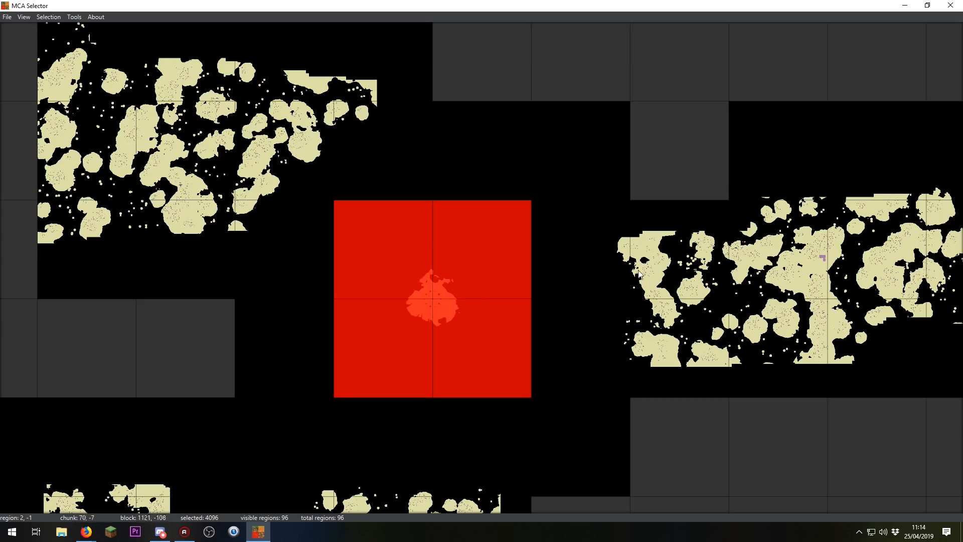
{"action": "left_click", "coordinate": [601, 243]}
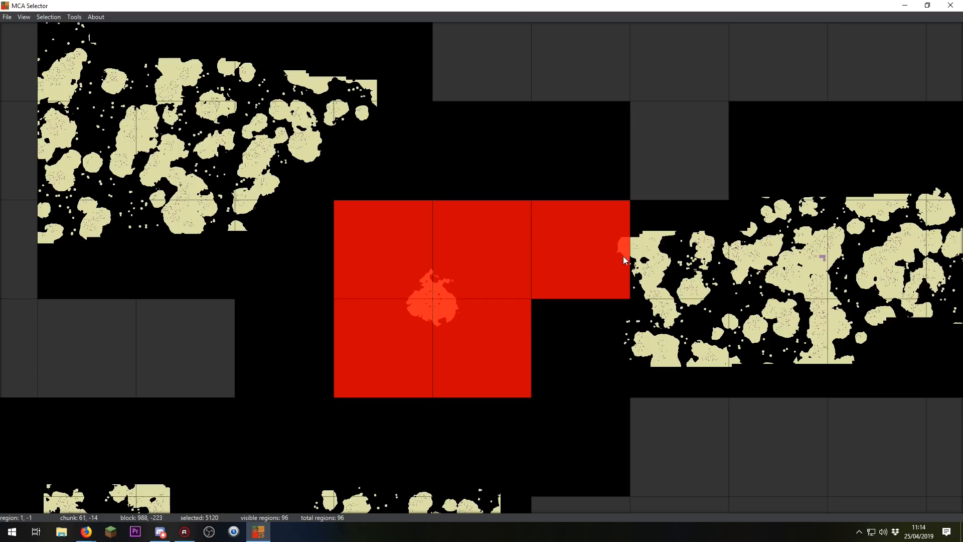
{"action": "left_click", "coordinate": [590, 252]}
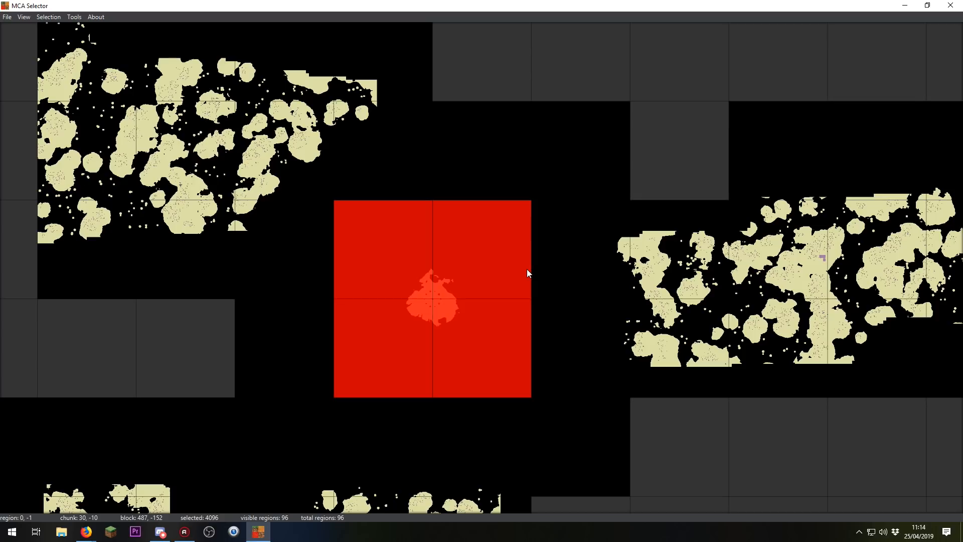
Deselect the four regions around the central End island one by one.
{"action": "scroll", "coordinate": [527, 269], "scroll_direction": "down", "scroll_amount": 1}
{"action": "right_click", "coordinate": [454, 228]}
{"action": "right_click", "coordinate": [393, 216]}
{"action": "right_click", "coordinate": [392, 285]}
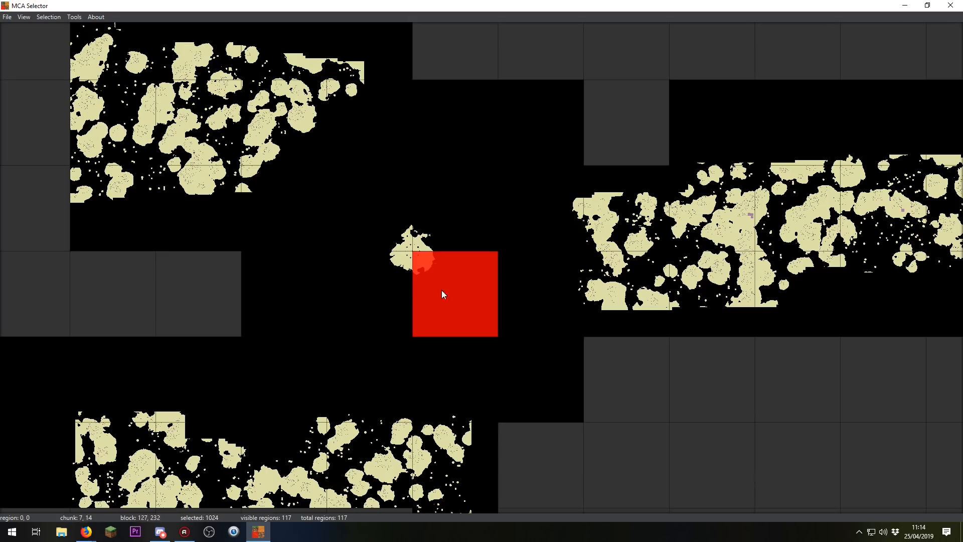
{"action": "right_click", "coordinate": [441, 290]}
Select the explored End regions from four regions east of the central island outward and delete them.
{"action": "scroll", "coordinate": [593, 281], "scroll_direction": "down", "scroll_amount": 4}
{"action": "left_click_drag", "start_coordinate": [699, 156], "coordinate": [762, 281]}
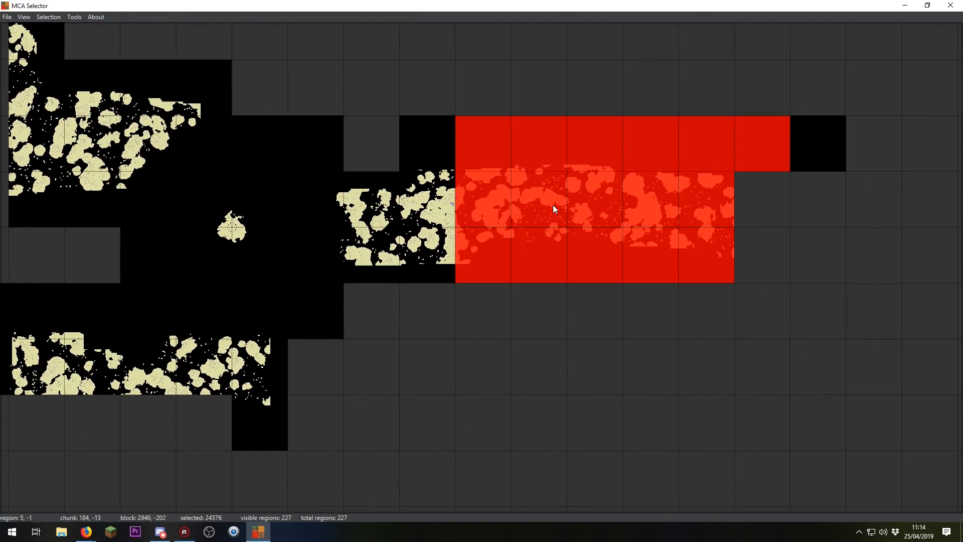
{"action": "key", "text": "ctrl+d"}
{"action": "left_click", "coordinate": [509, 220]}
{"action": "left_click_drag", "start_coordinate": [331, 246], "coordinate": [587, 276]}
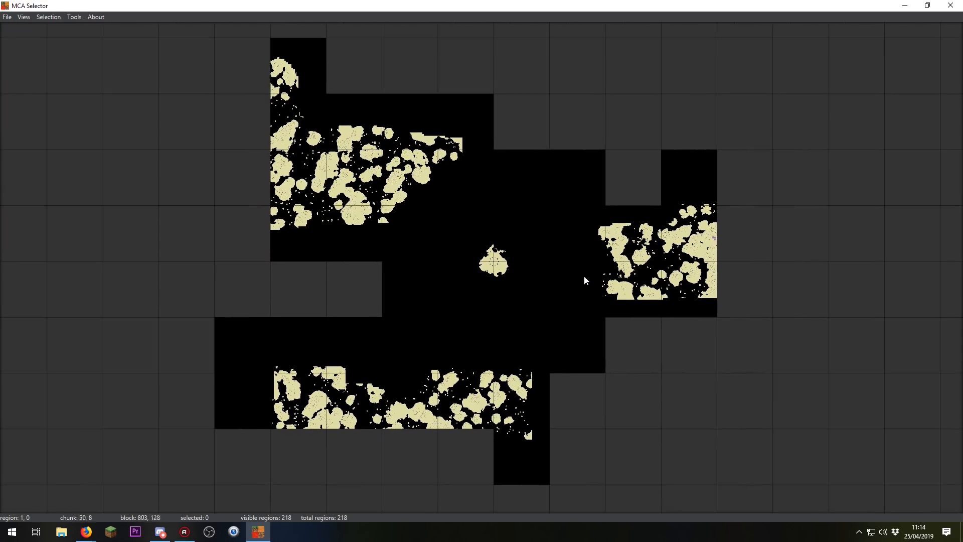
{"action": "left_click_drag", "start_coordinate": [408, 159], "coordinate": [582, 332]}
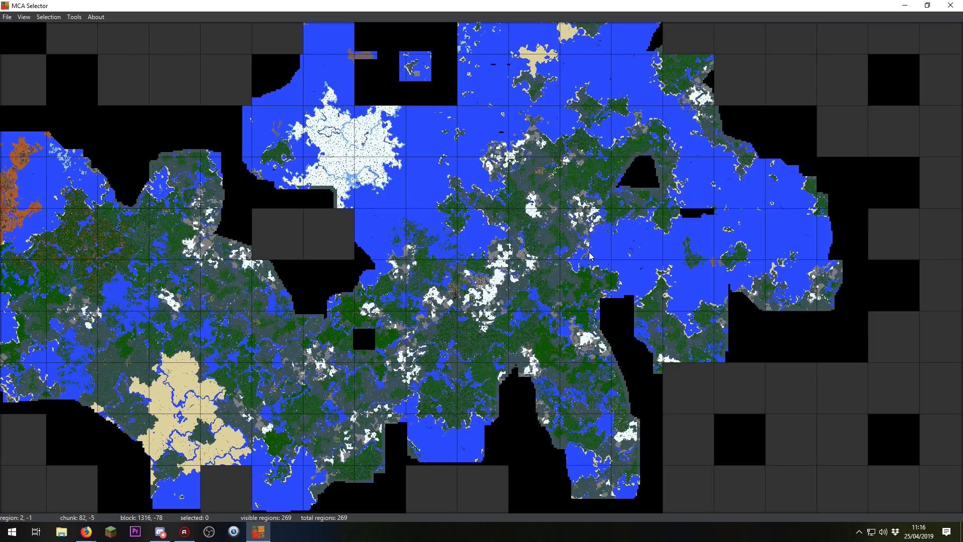
Examine the Overworld map, look up the cache-clearing options, and inspect the built-up area around the ravine near spawn.
{"action": "left_click_drag", "start_coordinate": [700, 262], "coordinate": [571, 304]}
{"action": "left_click_drag", "start_coordinate": [430, 200], "coordinate": [537, 210]}
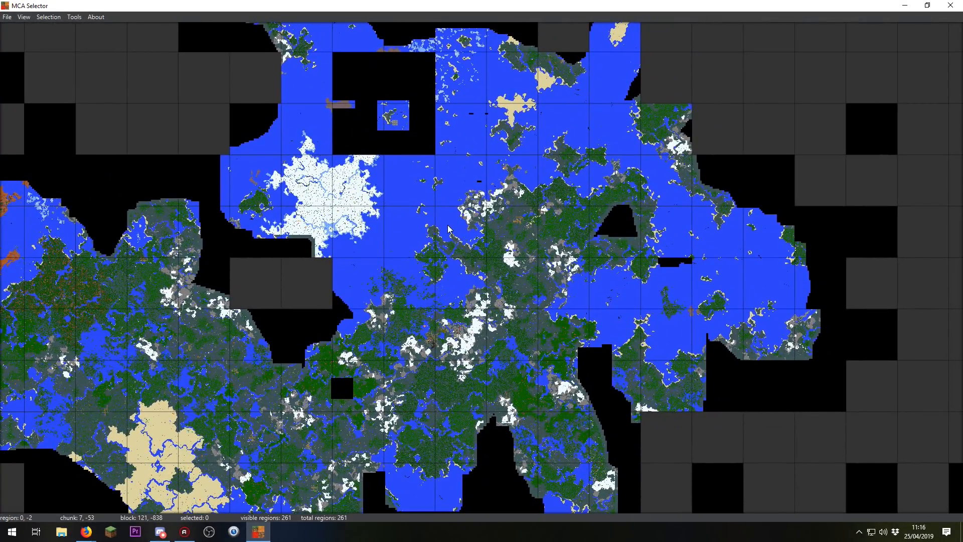
{"action": "left_click", "coordinate": [23, 17]}
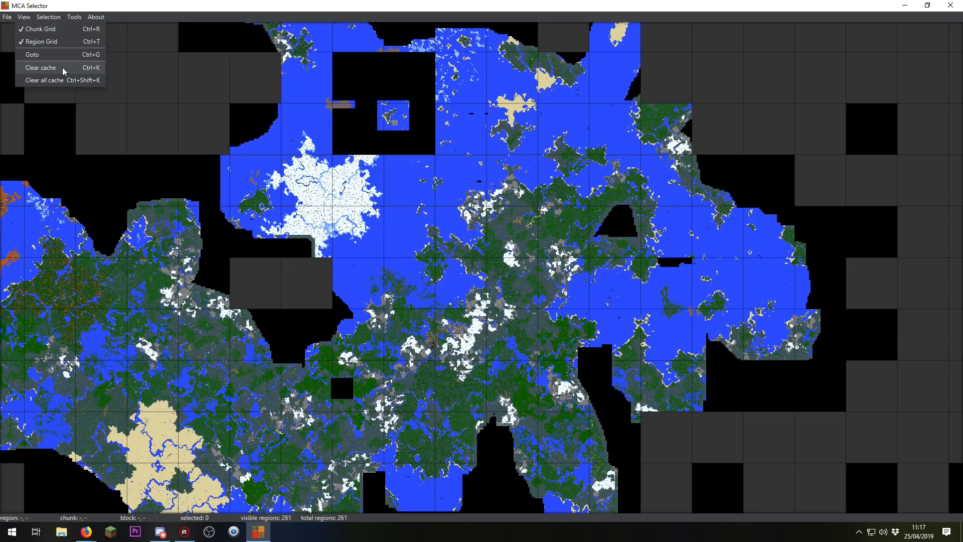
{"action": "scroll", "coordinate": [472, 251], "scroll_direction": "up", "scroll_amount": 4}
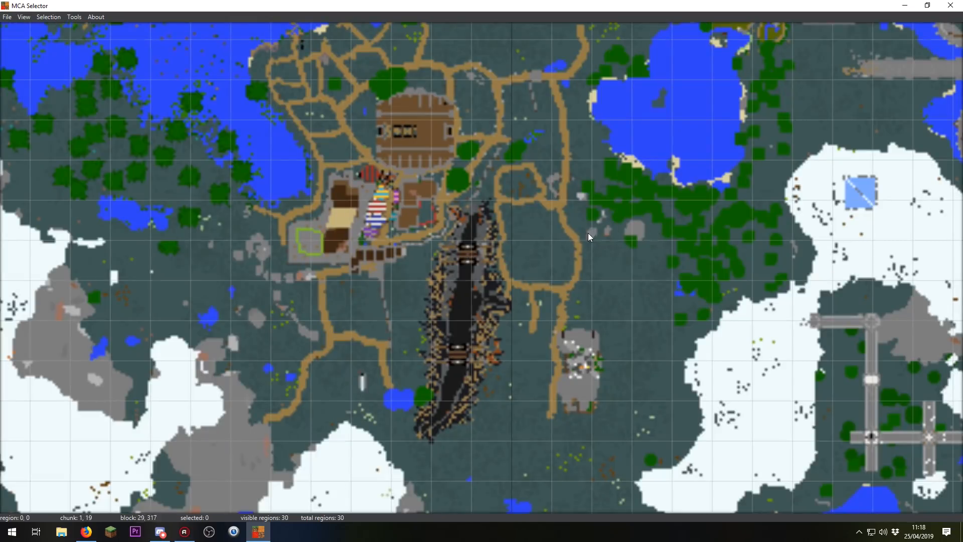
{"action": "scroll", "coordinate": [587, 231], "scroll_direction": "down", "scroll_amount": 1}
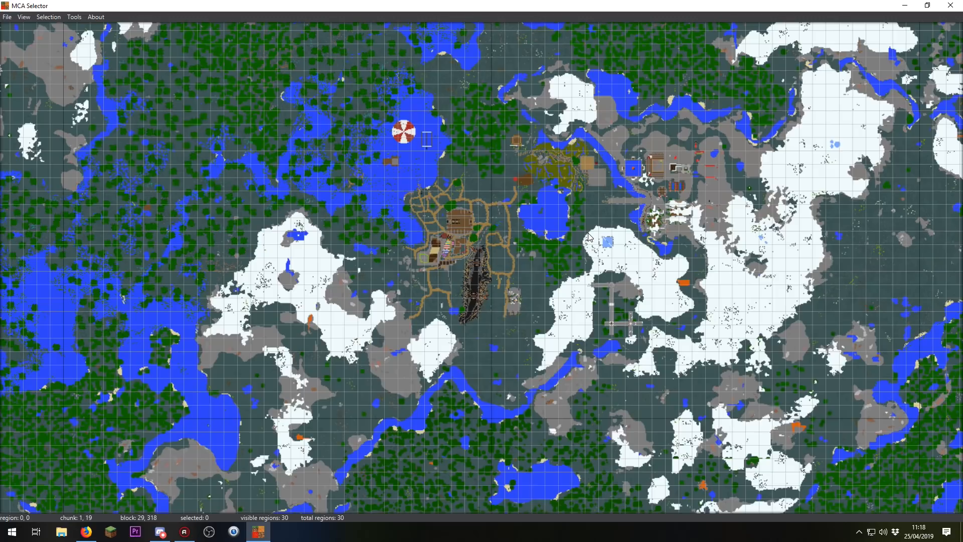